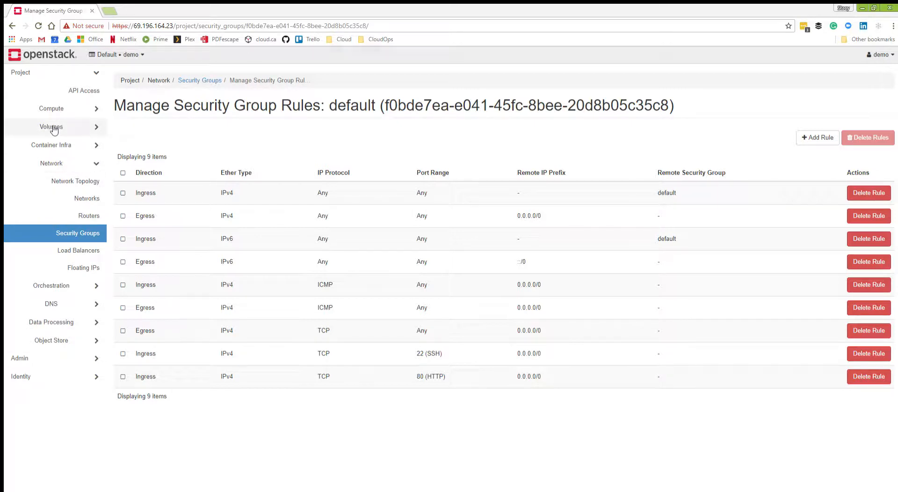
Open the list of compute flavors in the administrator section.
left_click(53, 358)
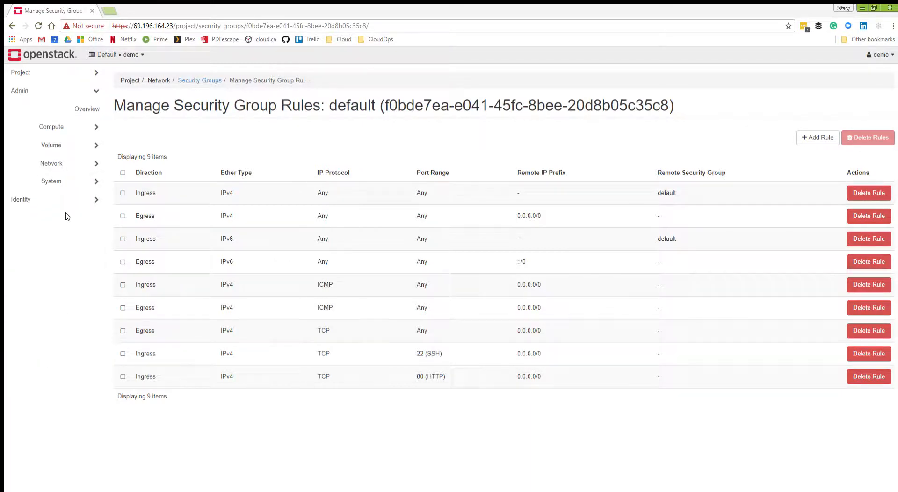
left_click(70, 127)
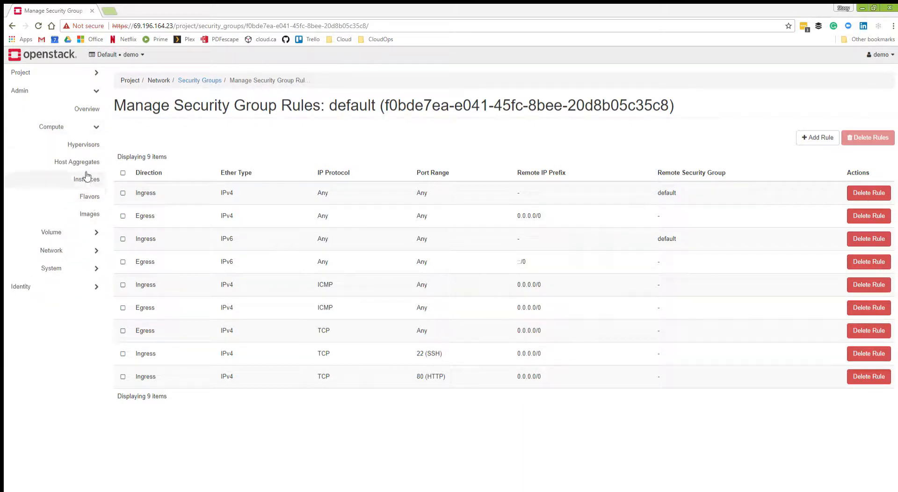
left_click(87, 197)
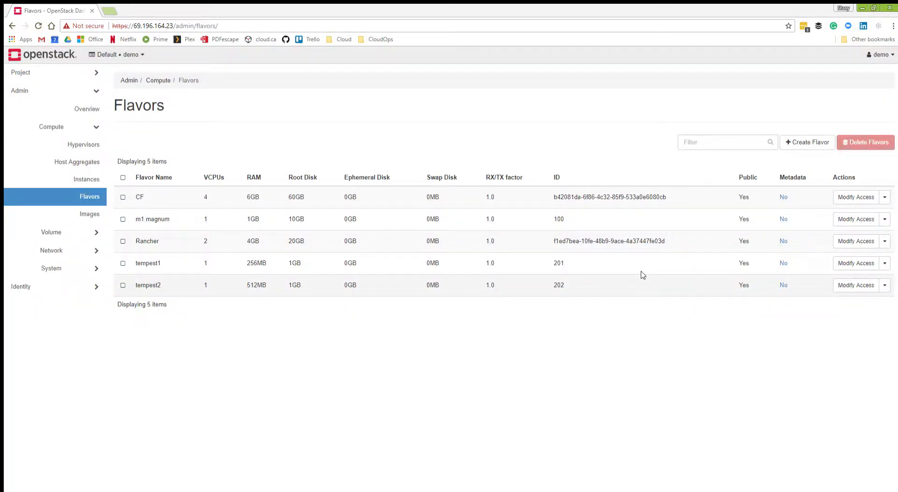
Create a flavor named web with 2 VCPUs, 4096 MB RAM and a 20 GB root disk, leaving it accessible to all projects.
left_click(803, 146)
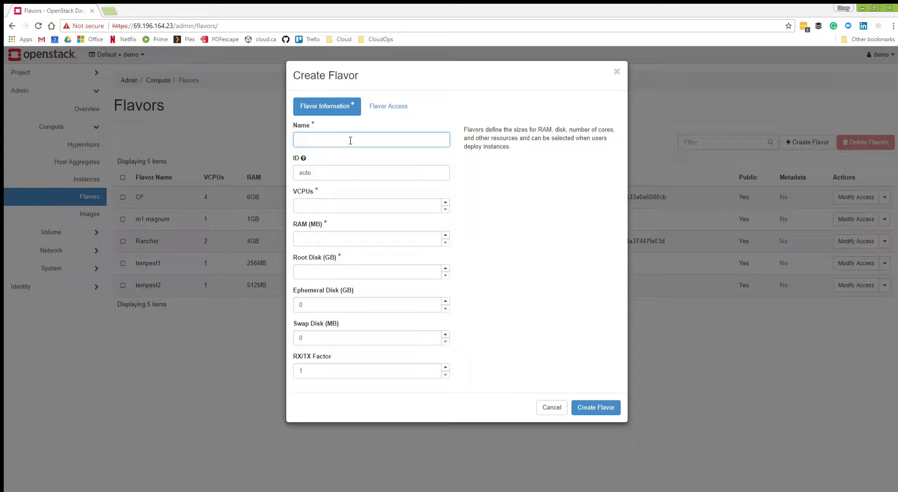
type("web")
left_click(312, 207)
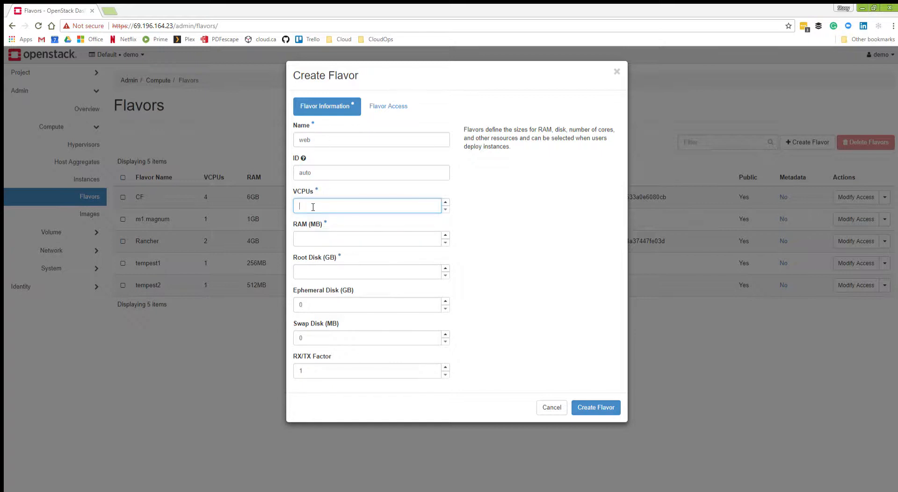
type("2")
left_click(327, 238)
type("409")
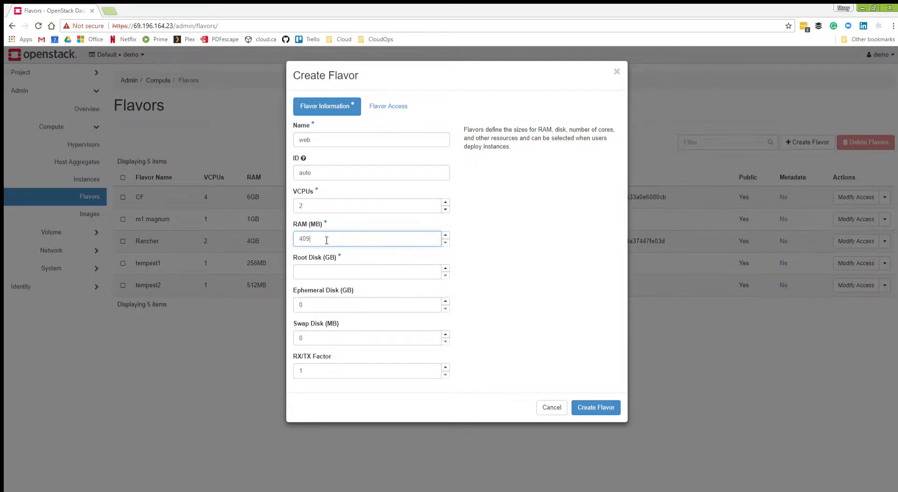
type("6")
left_click(347, 272)
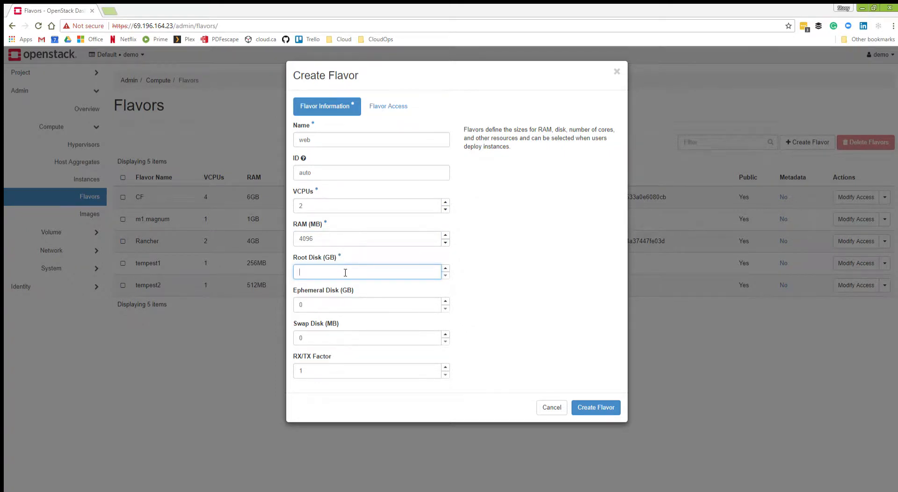
type("20")
left_click(400, 103)
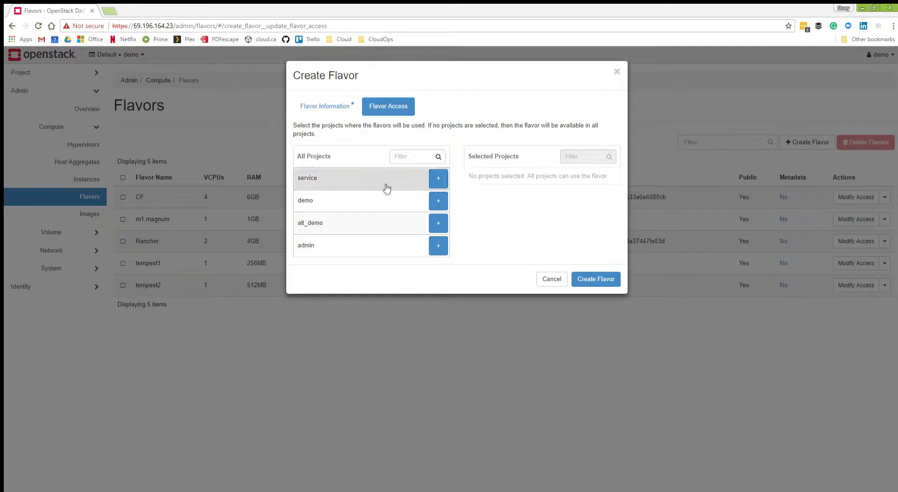
left_click(335, 103)
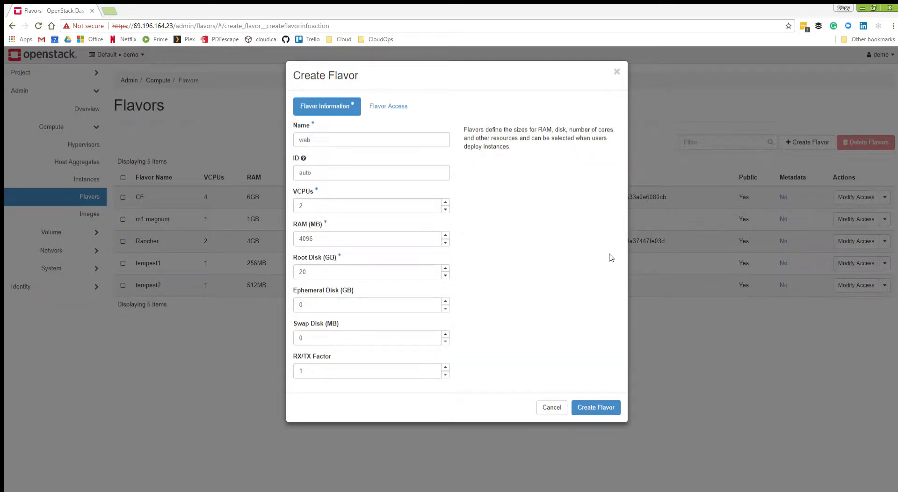
left_click(595, 405)
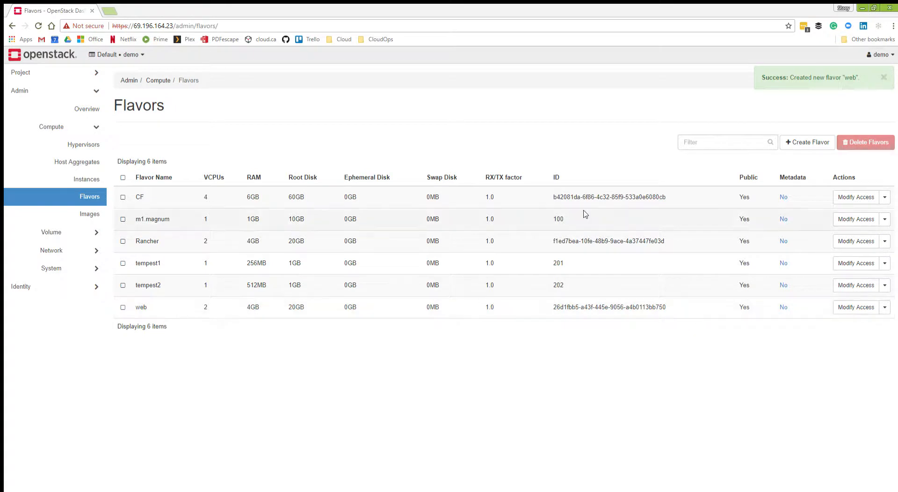
Highlight the web flavor's ID and view the additional actions available for that flavor.
left_click_drag(552, 308, 668, 309)
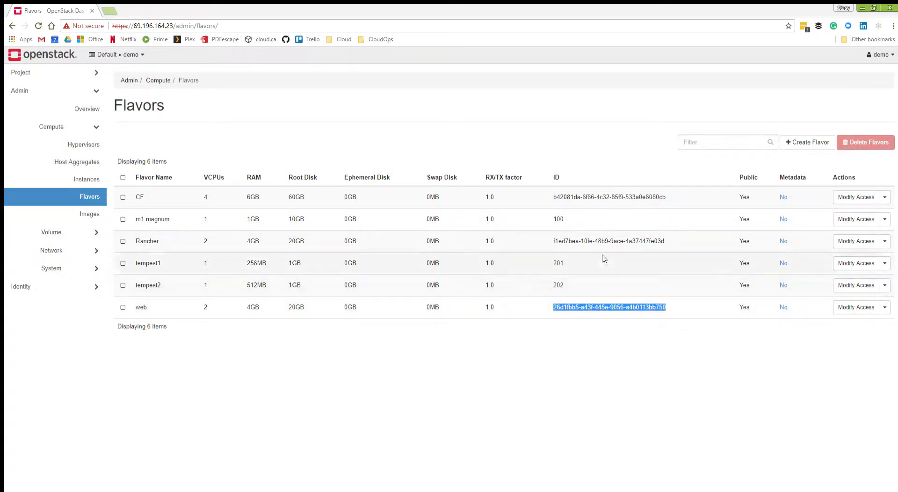
left_click(630, 283)
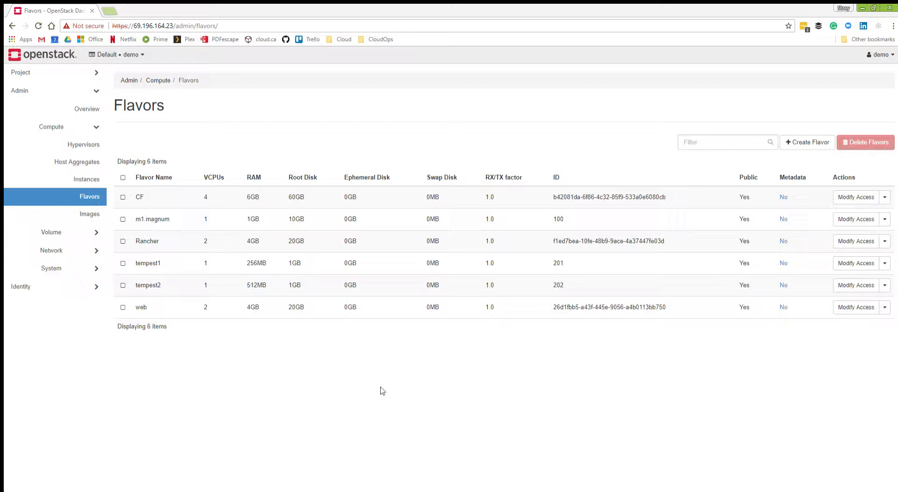
left_click(886, 308)
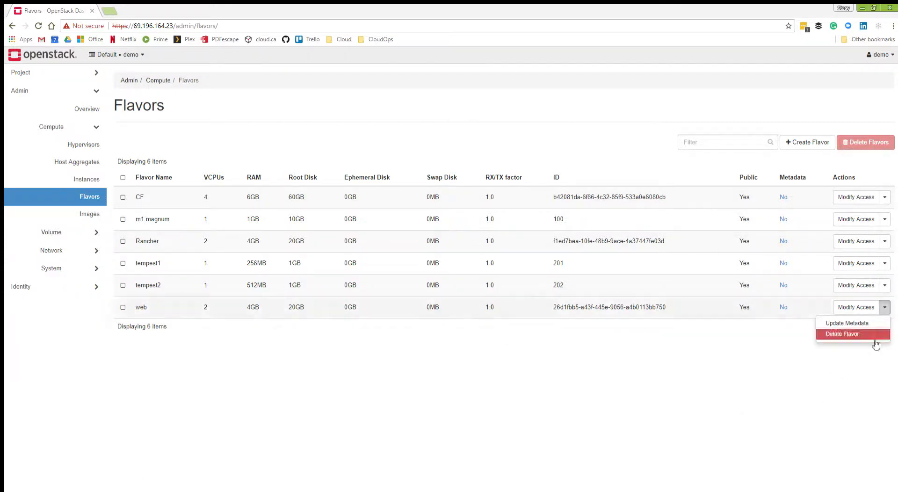
left_click(409, 366)
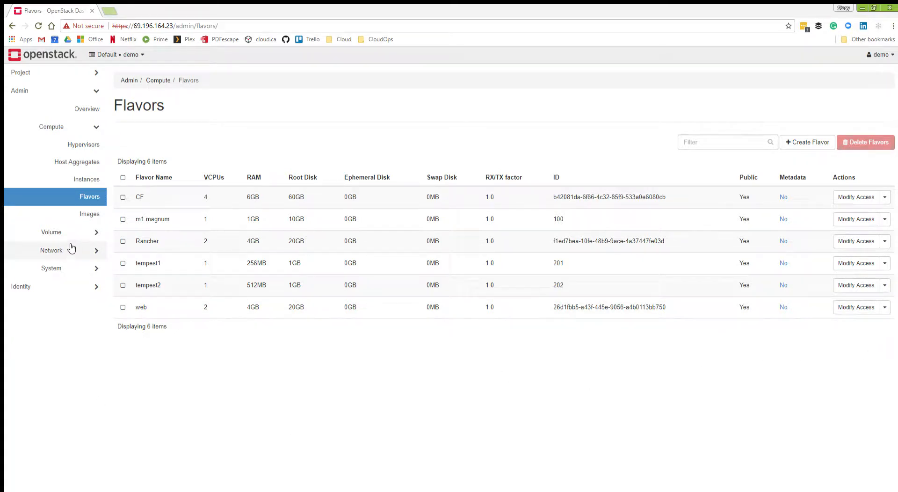
Open the administrator's image list, expand the cirros image's details and highlight its ID.
left_click(81, 214)
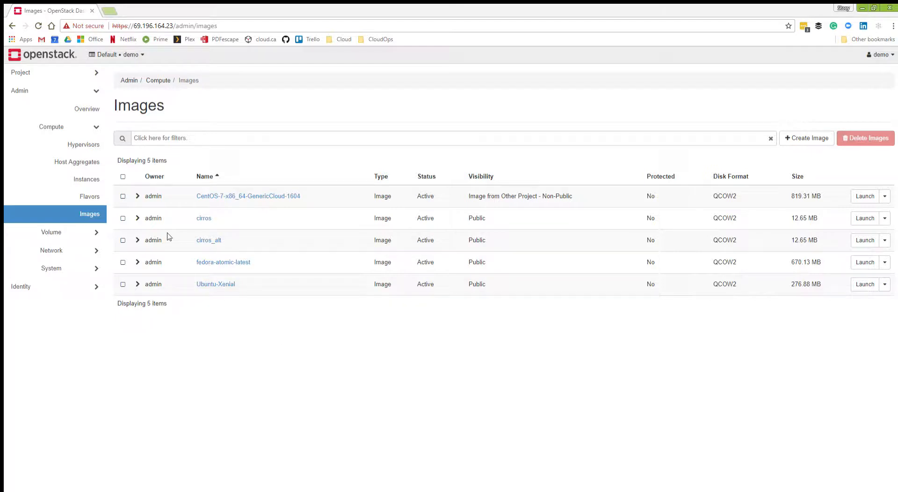
left_click(137, 218)
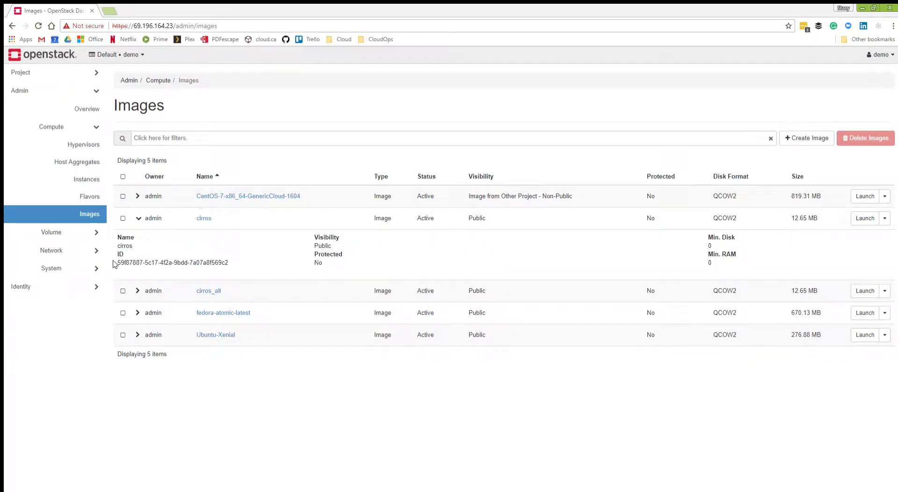
left_click_drag(115, 262, 224, 258)
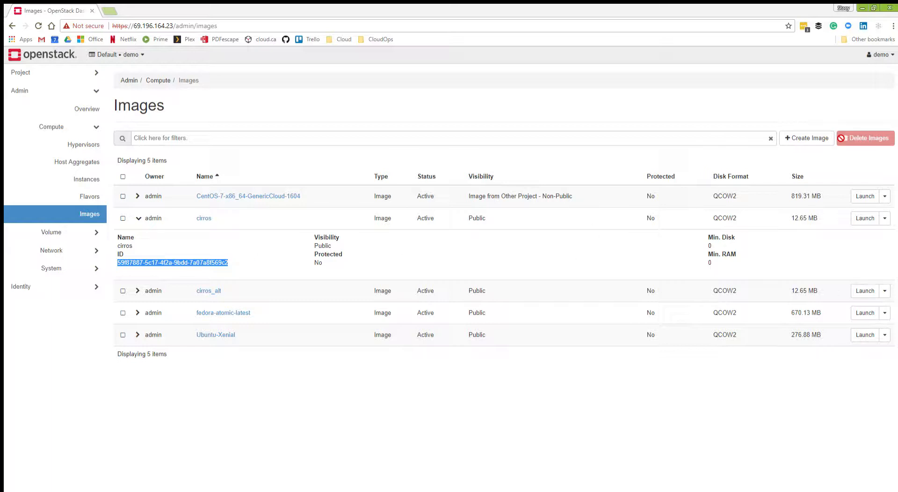
Start a new image and compare the File and URL source type options.
left_click(801, 139)
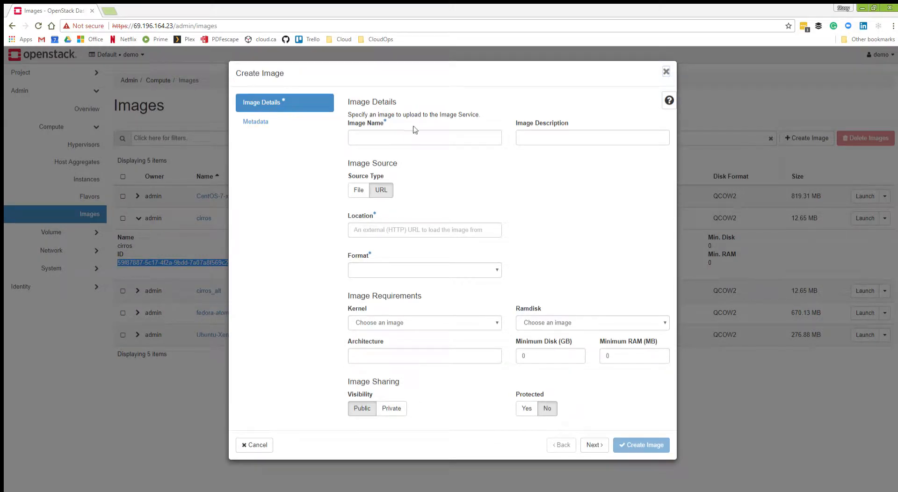
left_click(358, 190)
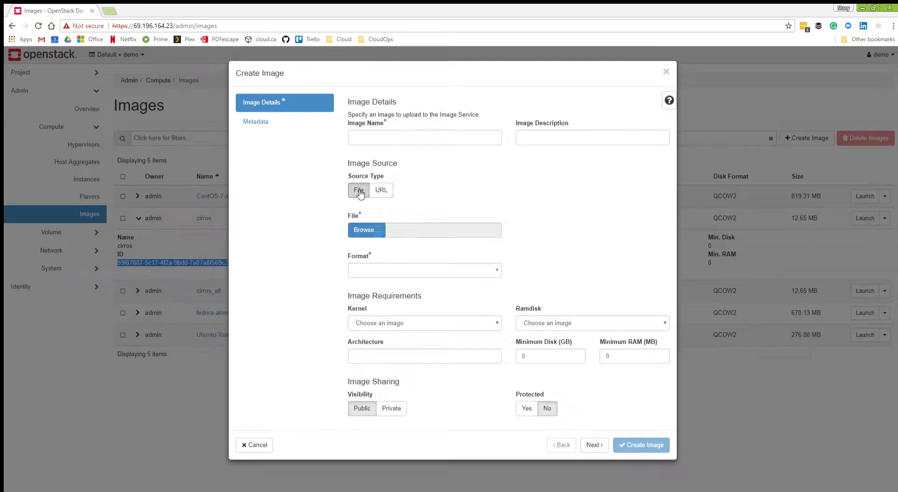
left_click(383, 190)
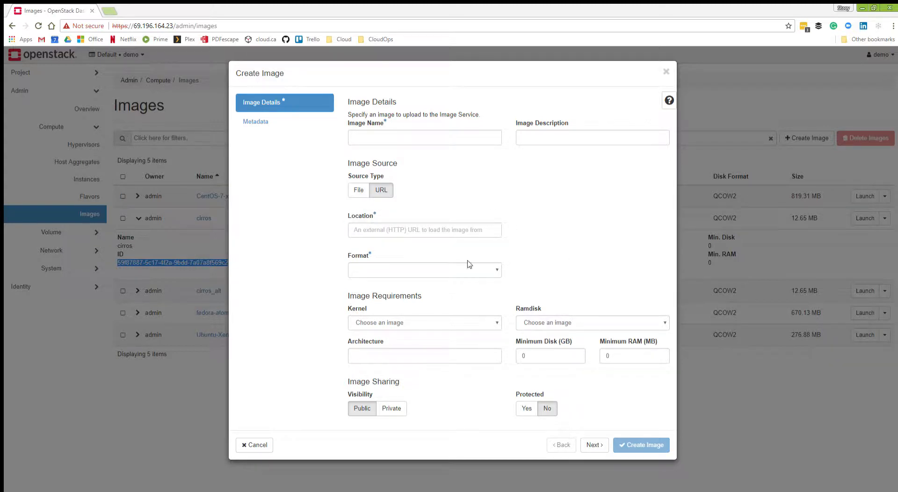
Set the new image's format to QCOW2 - QEMU Emulator, review the kernel, ramdisk and architecture requirements, and cancel the image creation.
left_click(445, 267)
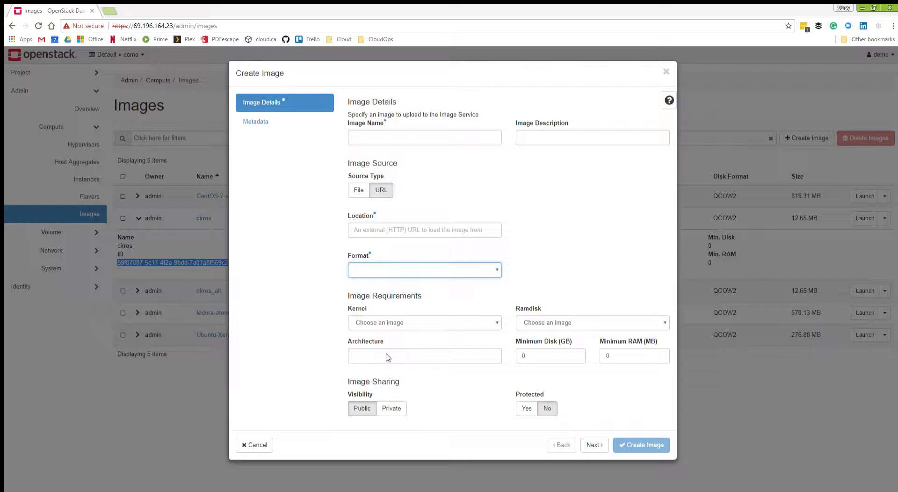
left_click(565, 230)
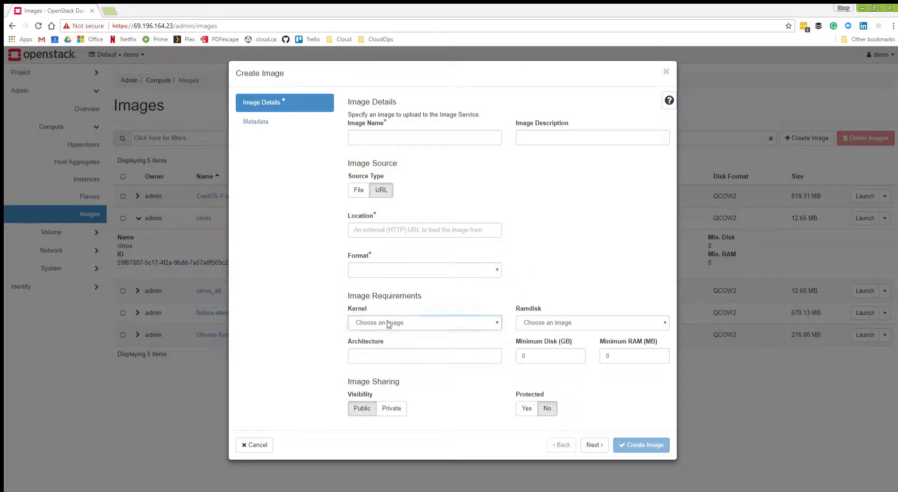
left_click(379, 266)
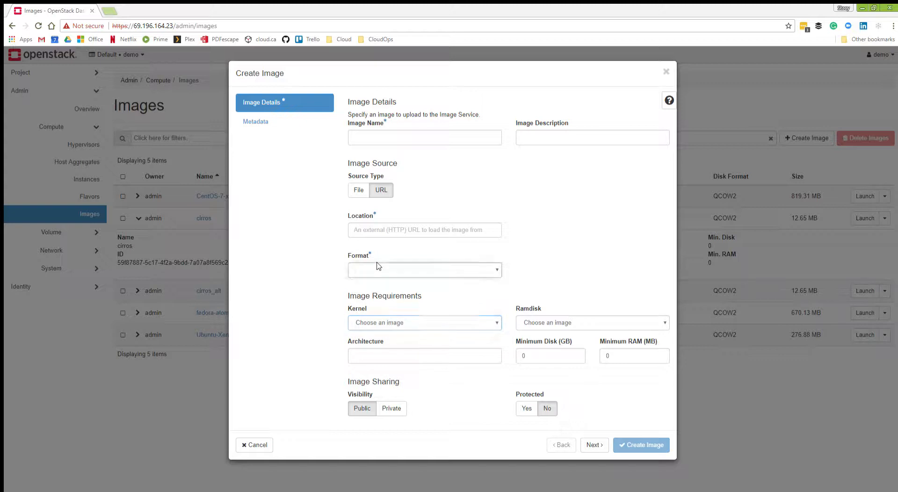
left_click(380, 314)
left_click(372, 322)
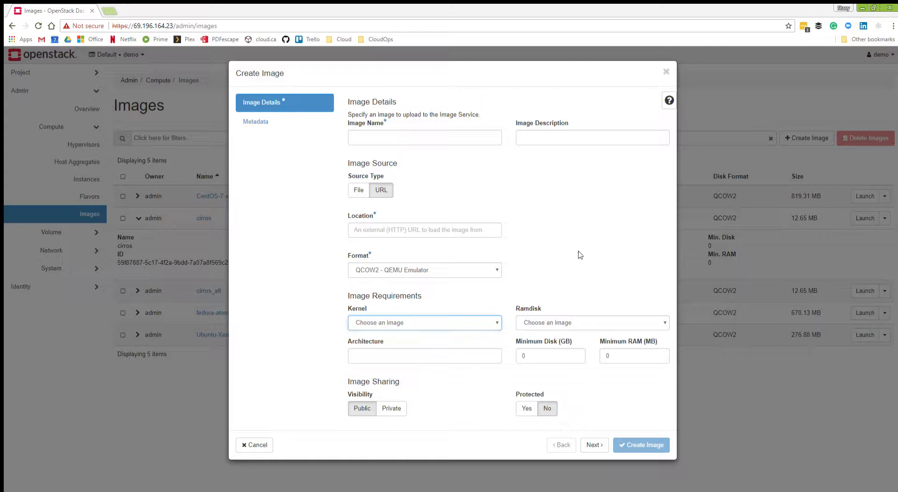
left_click(480, 297)
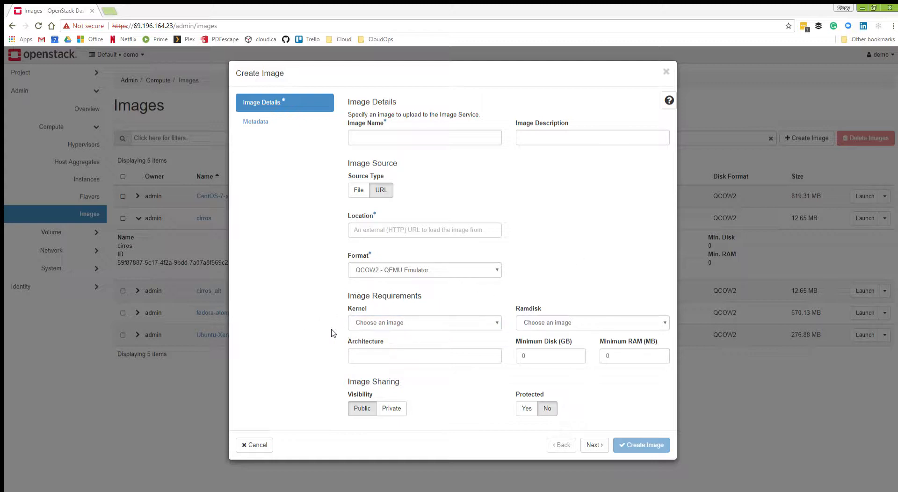
left_click(537, 315)
left_click(589, 258)
left_click(388, 356)
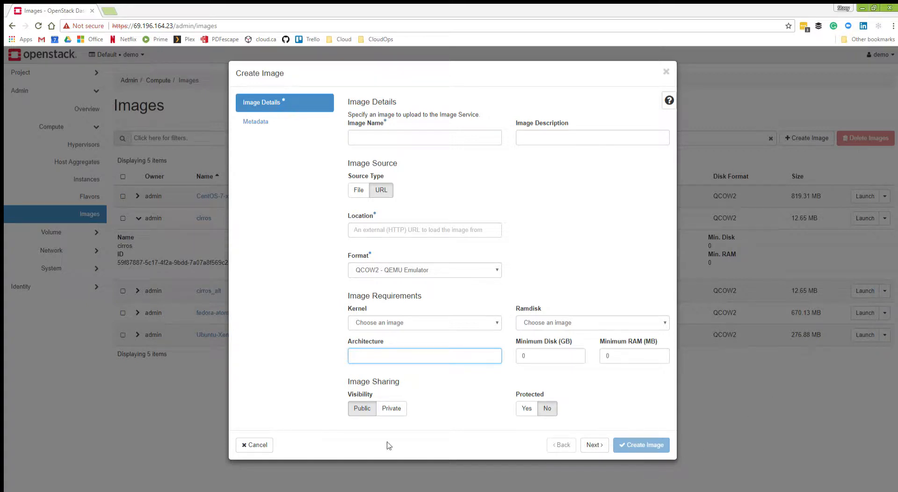
left_click(256, 445)
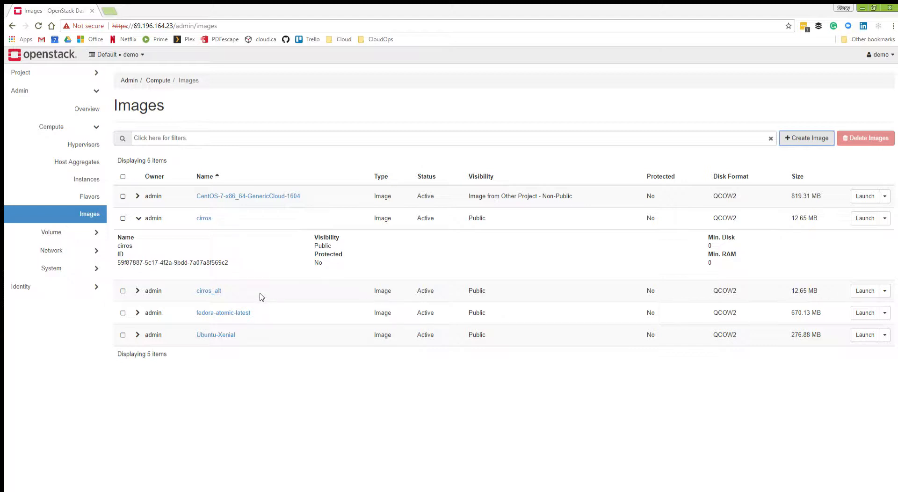
Open the administrator's volume list and view the additional actions for the demo project's volume.
left_click(67, 234)
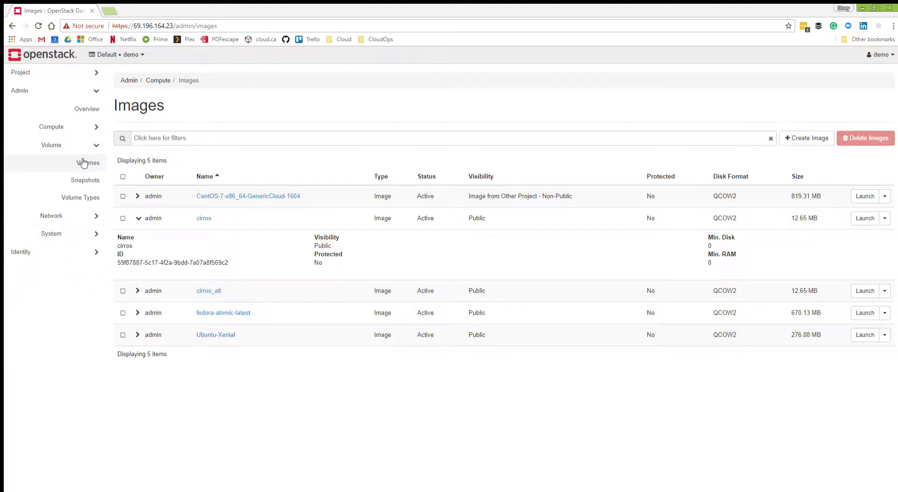
left_click(81, 162)
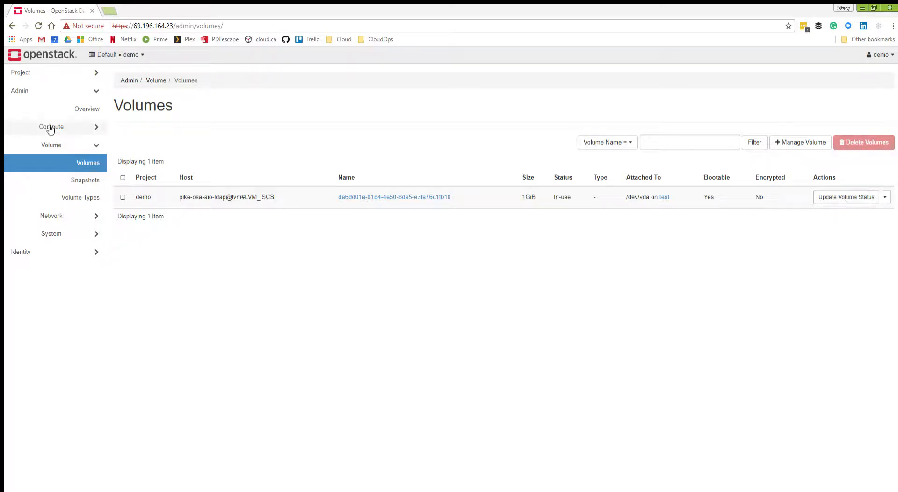
left_click(884, 197)
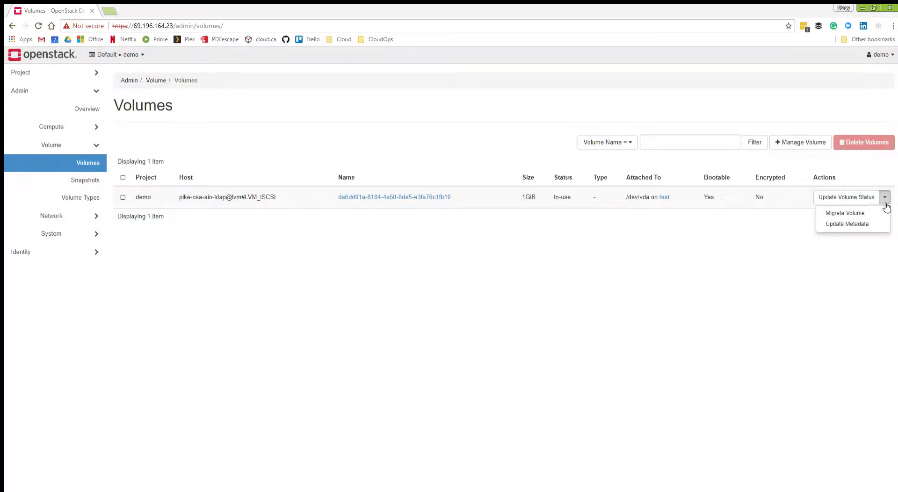
left_click(720, 234)
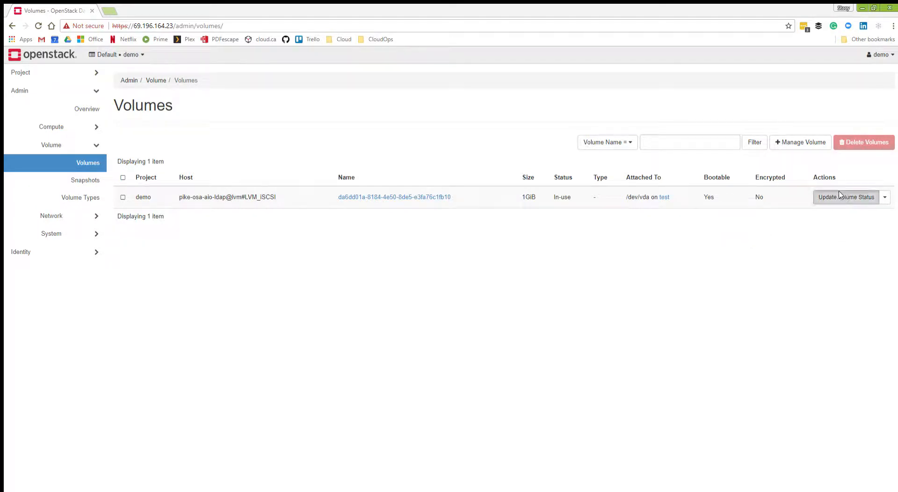
Review the status choices for updating the demo project's volume, and cancel the status update.
left_click(846, 197)
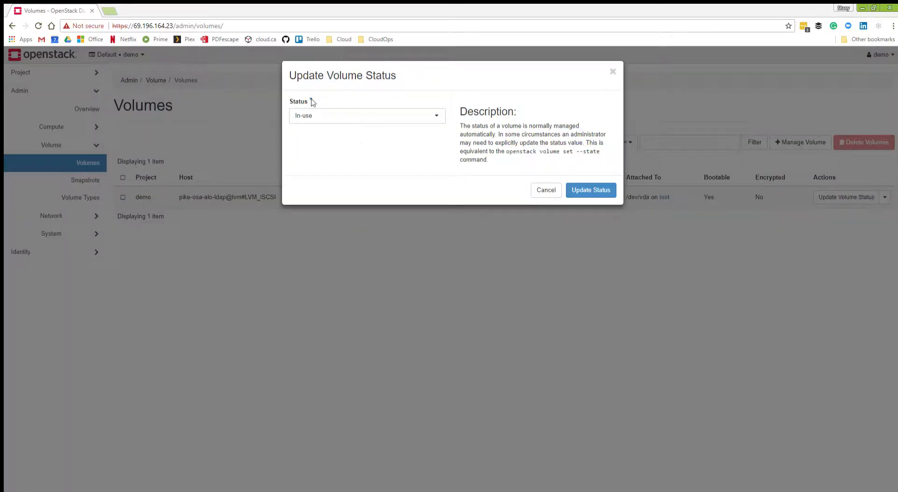
left_click(337, 115)
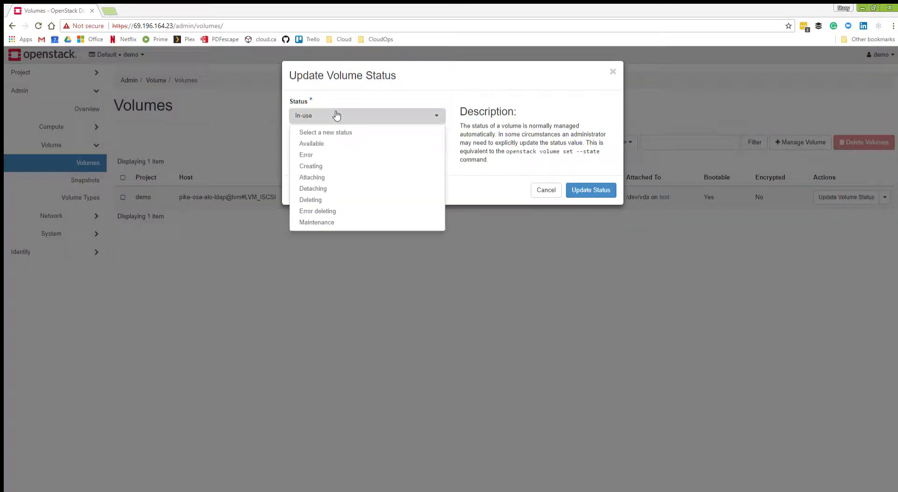
left_click(492, 182)
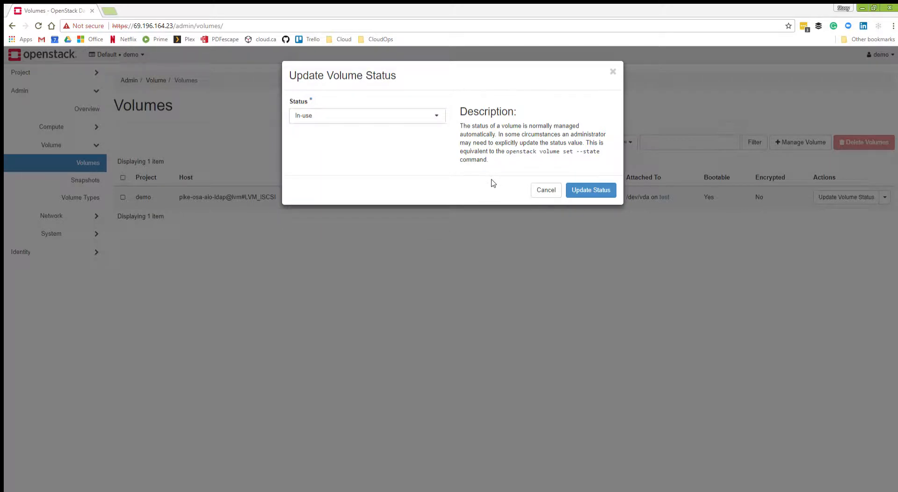
left_click(404, 120)
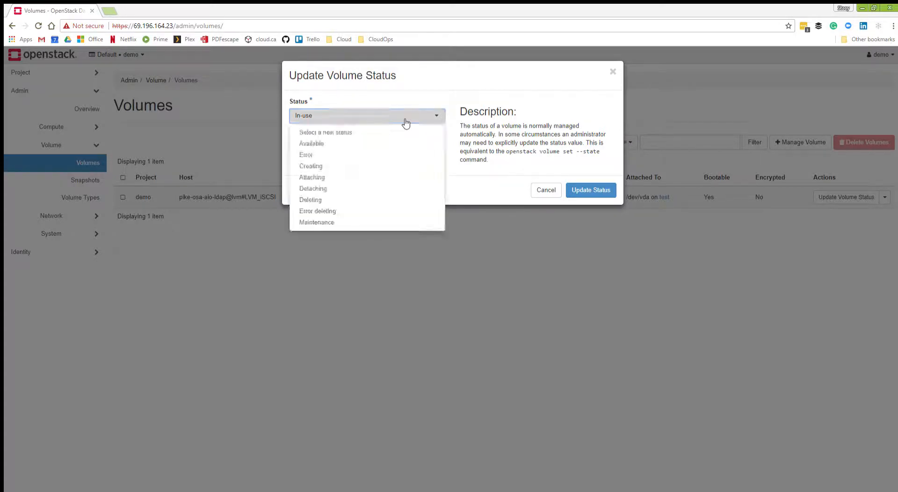
left_click(495, 185)
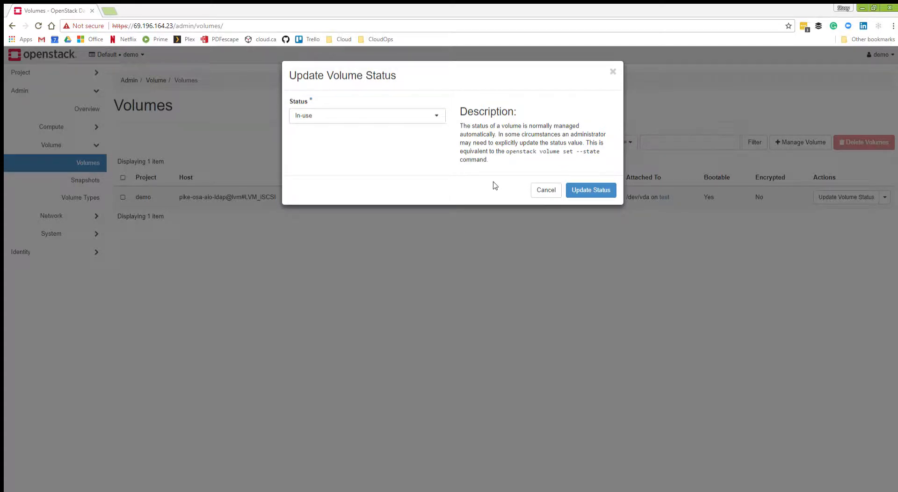
left_click(545, 190)
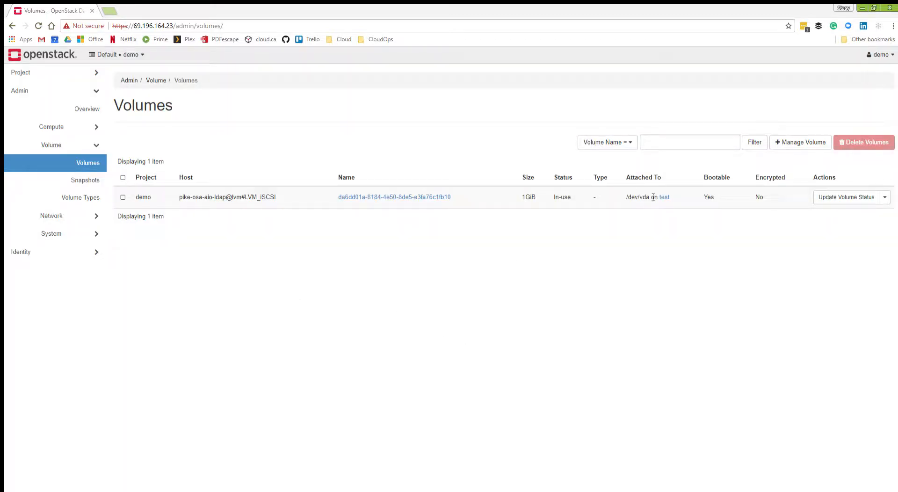
View the form for managing an existing Cinder volume, cancel it, and highlight the listed volume's name.
left_click(800, 143)
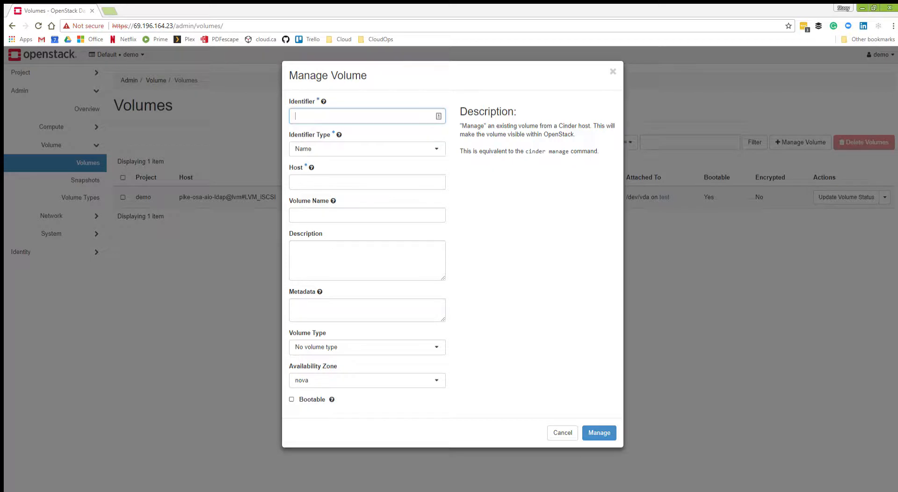
left_click(552, 432)
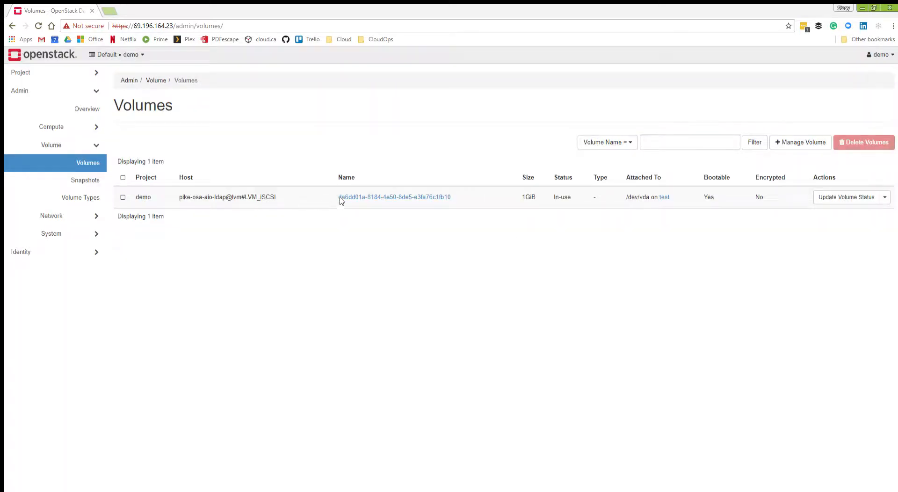
left_click_drag(329, 199, 462, 198)
Start managing a volume with the identifier mon_volume and identifier type Name, check the host requirement, and cancel.
left_click(808, 145)
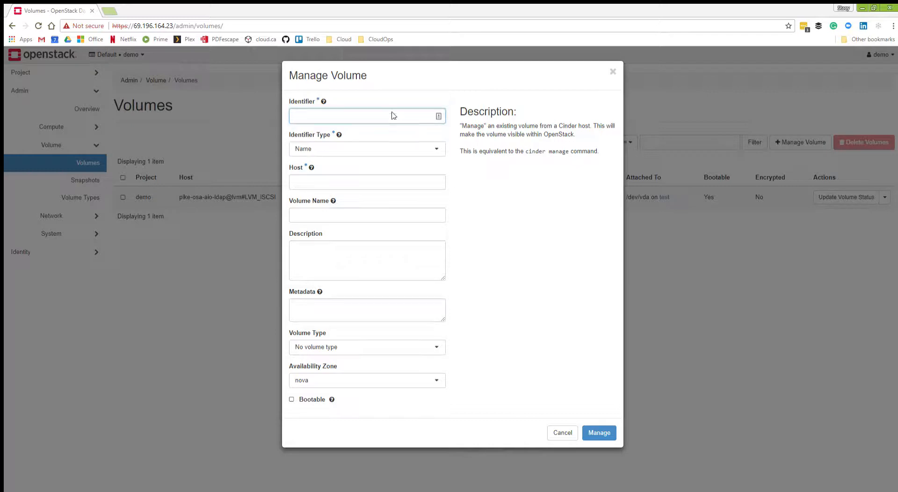
type("mon_volume")
left_click(321, 148)
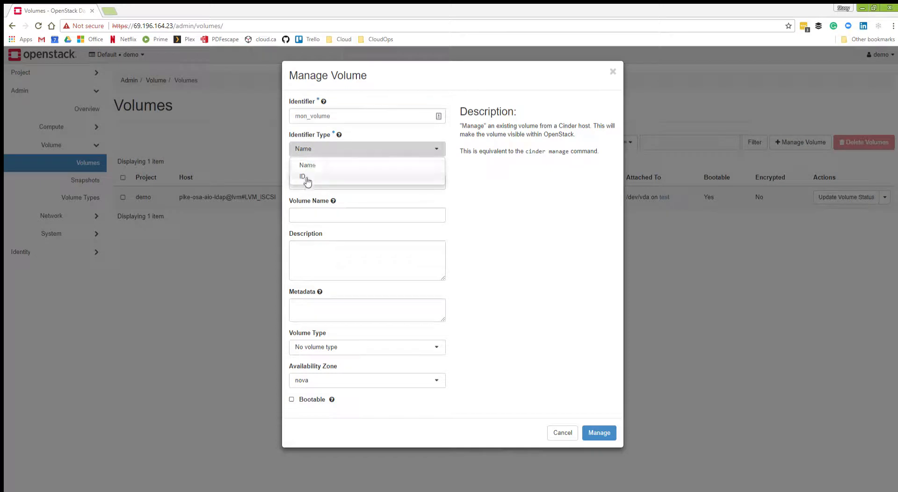
left_click(330, 164)
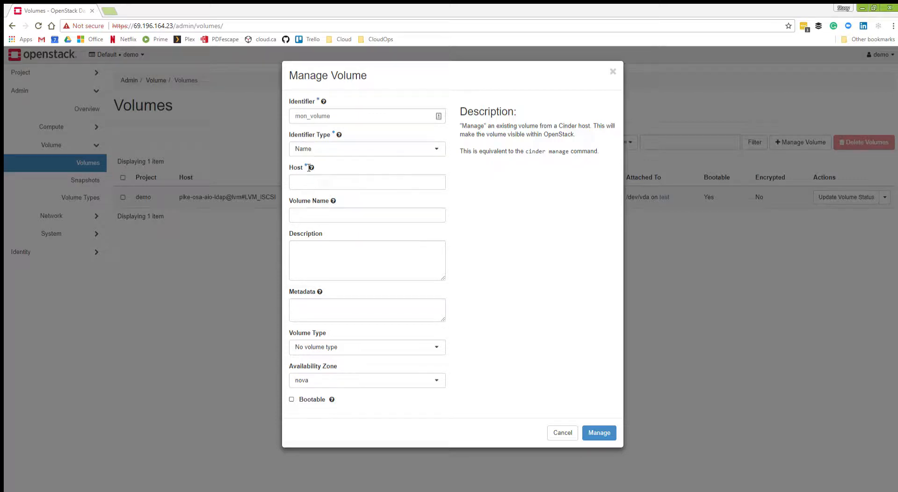
mouse_move(308, 168)
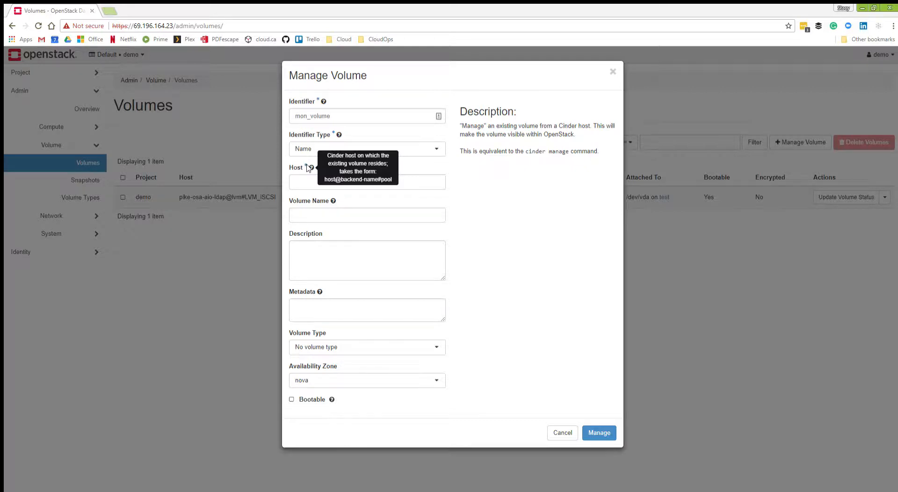
left_click(563, 434)
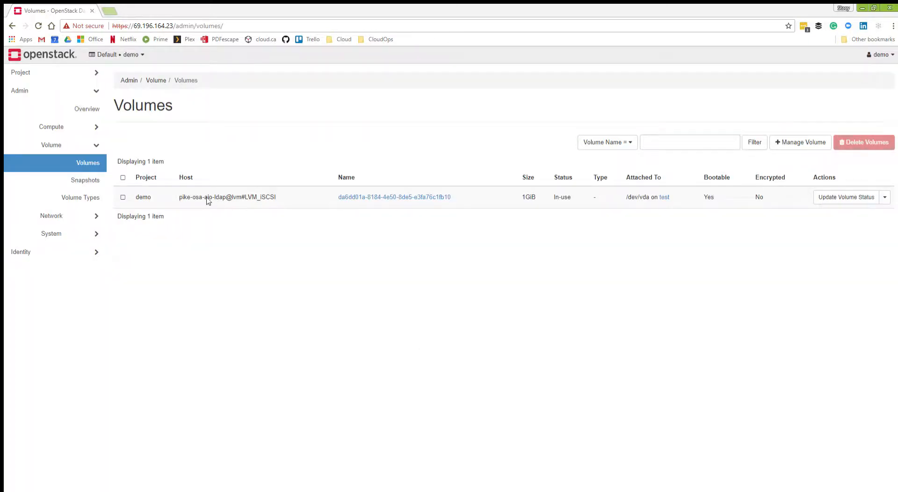
View the administrator's volume snapshots and open the project's own volume list.
left_click(87, 178)
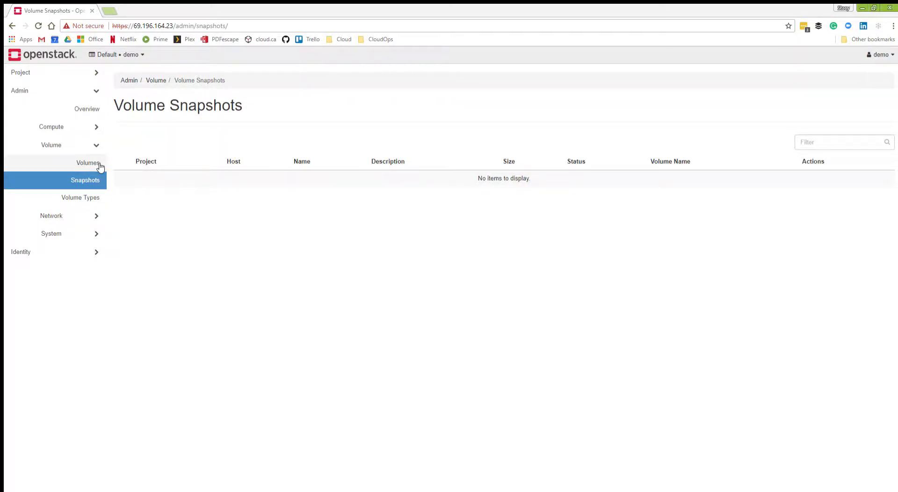
left_click(63, 75)
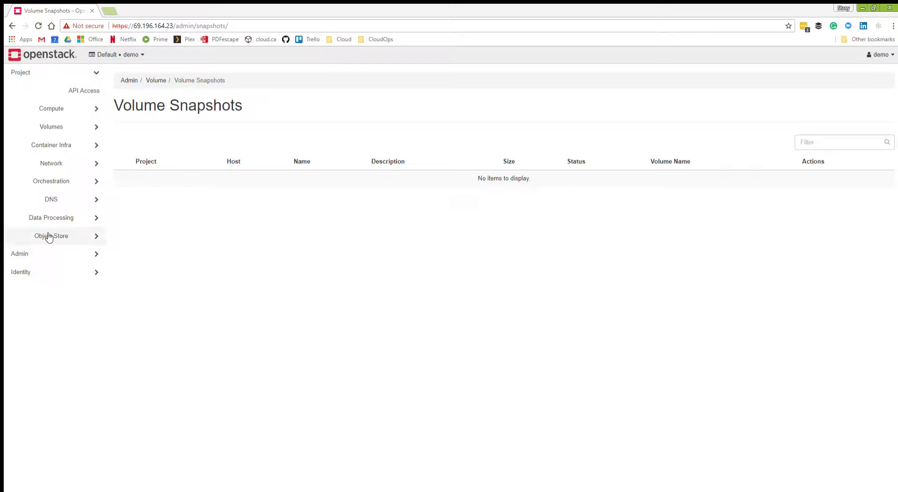
left_click(49, 127)
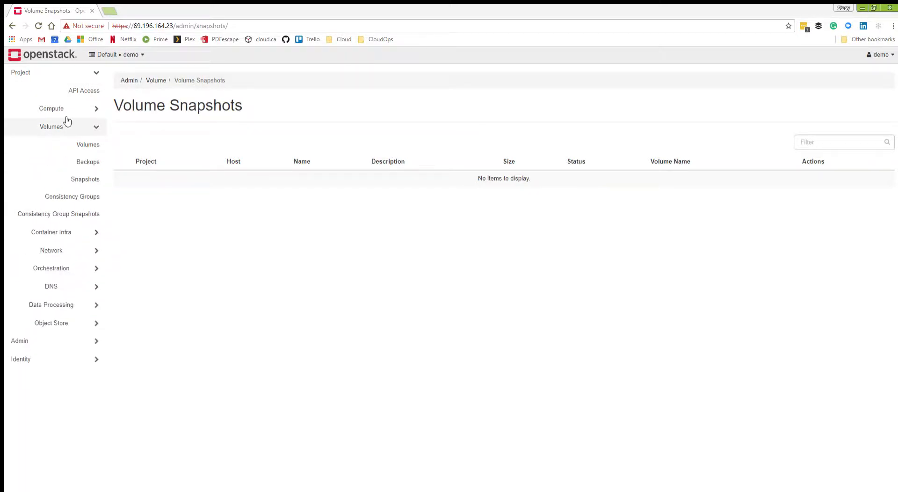
left_click(82, 144)
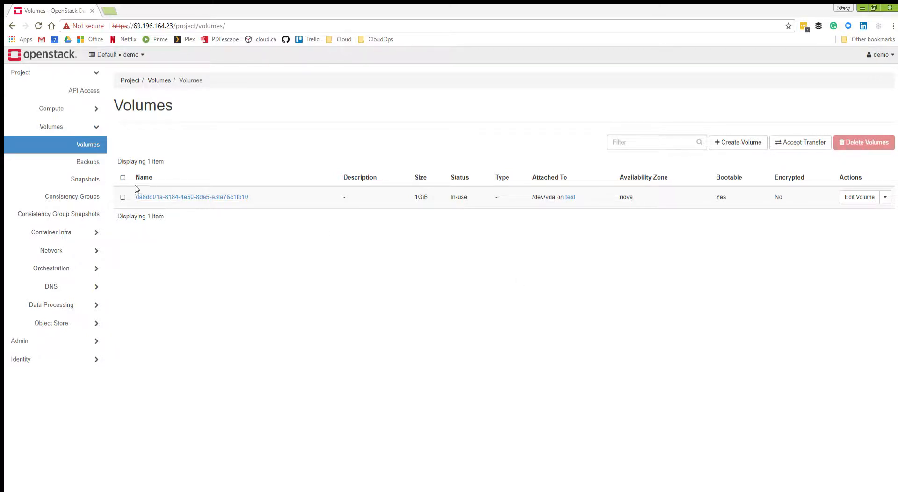
Review the details required to accept a volume transfer, and cancel the transfer form.
left_click(805, 142)
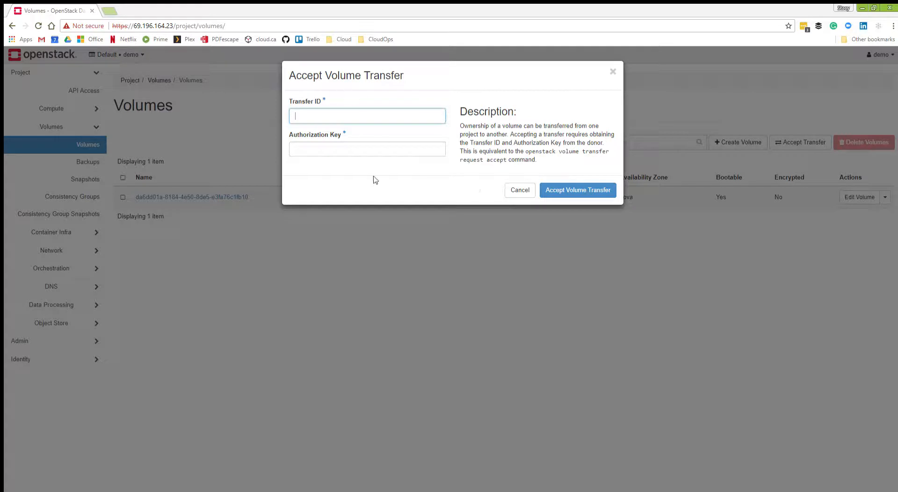
left_click(519, 193)
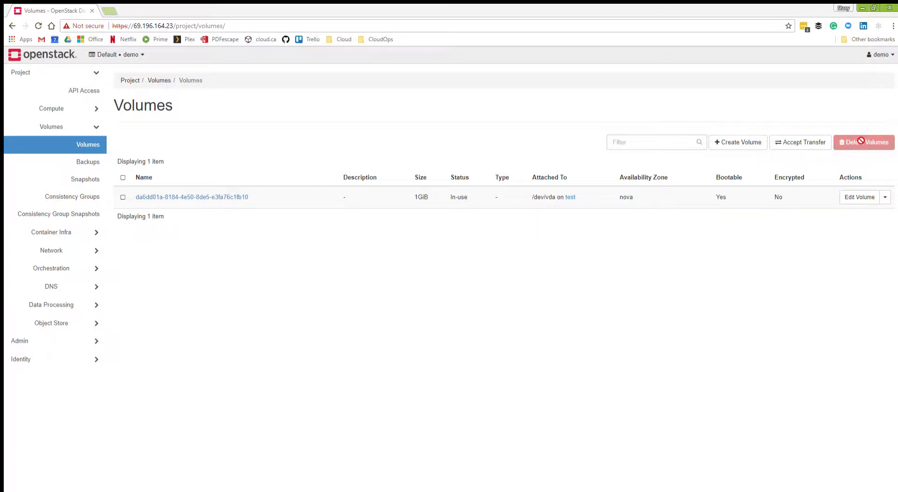
Review the volume type and migration policy choices for changing the project volume's type, and cancel the change.
left_click(887, 199)
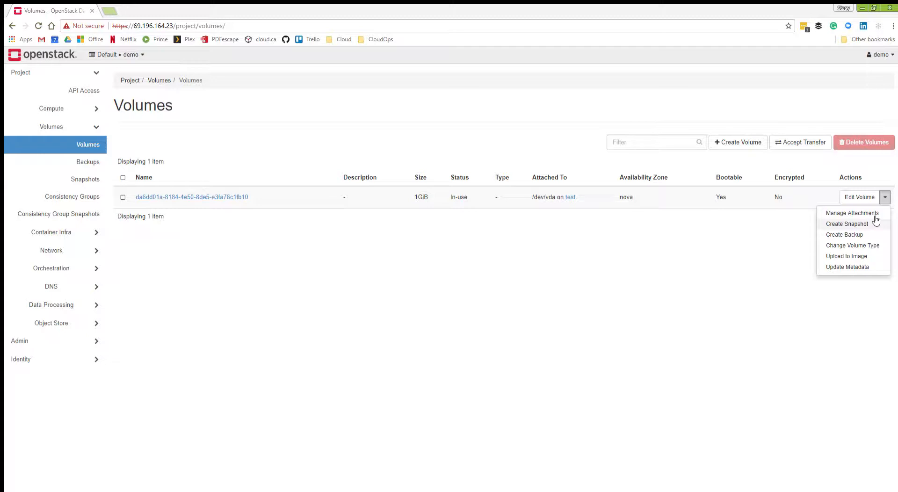
left_click(859, 245)
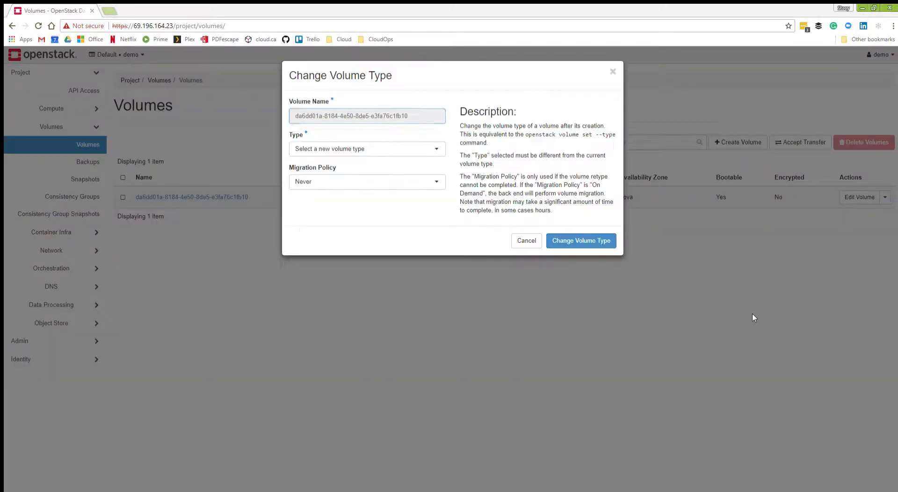
left_click(409, 144)
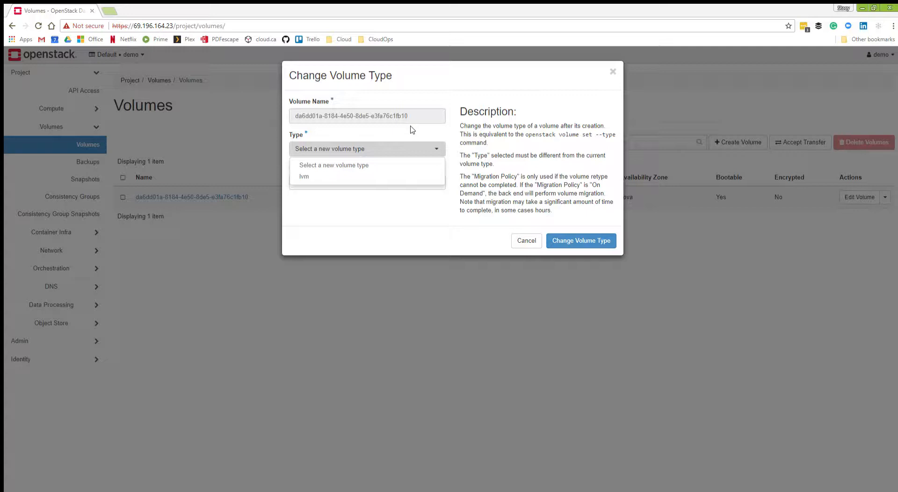
left_click(383, 210)
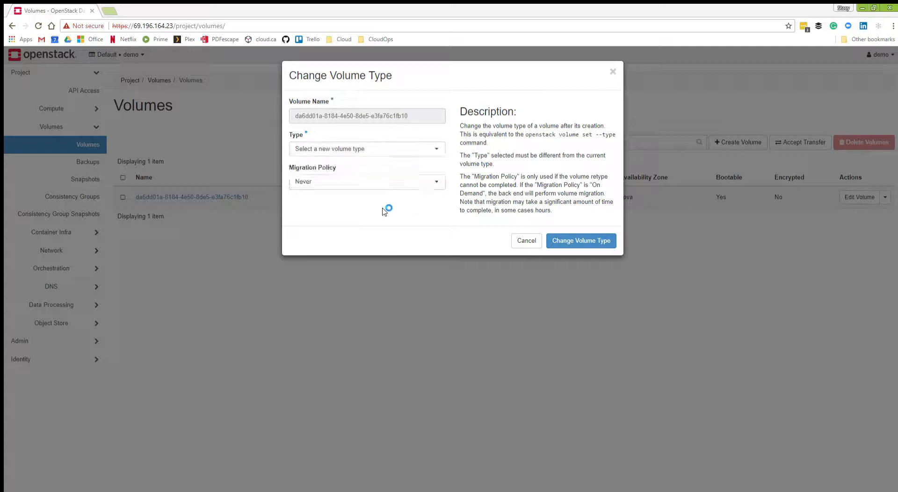
left_click(346, 187)
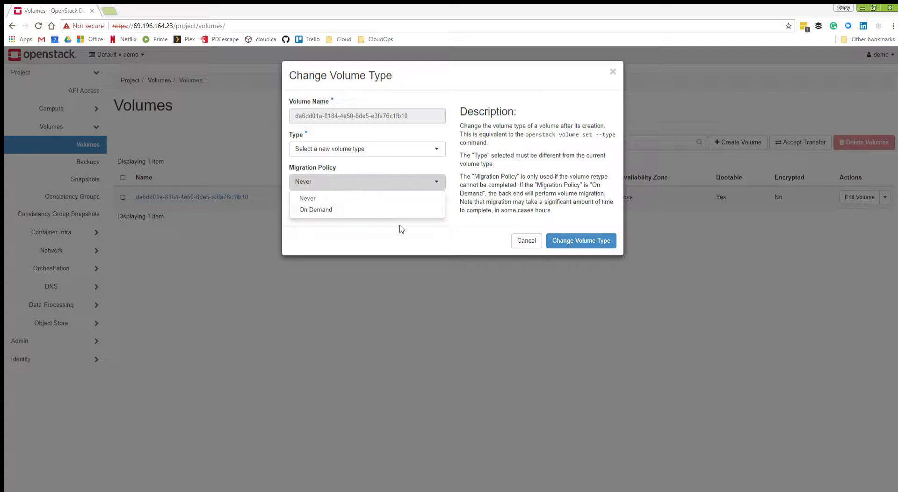
left_click(450, 236)
left_click(526, 240)
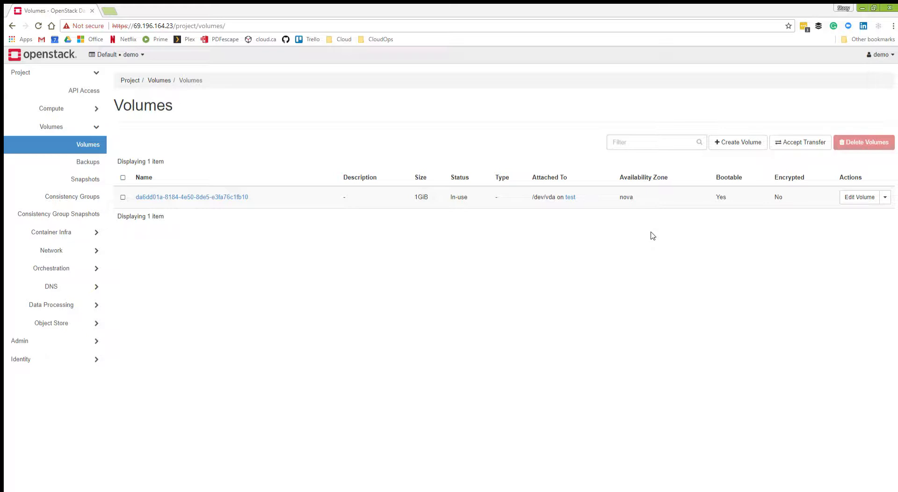
Start a new volume named mon_volume in the project and review its volume source choices.
left_click(740, 137)
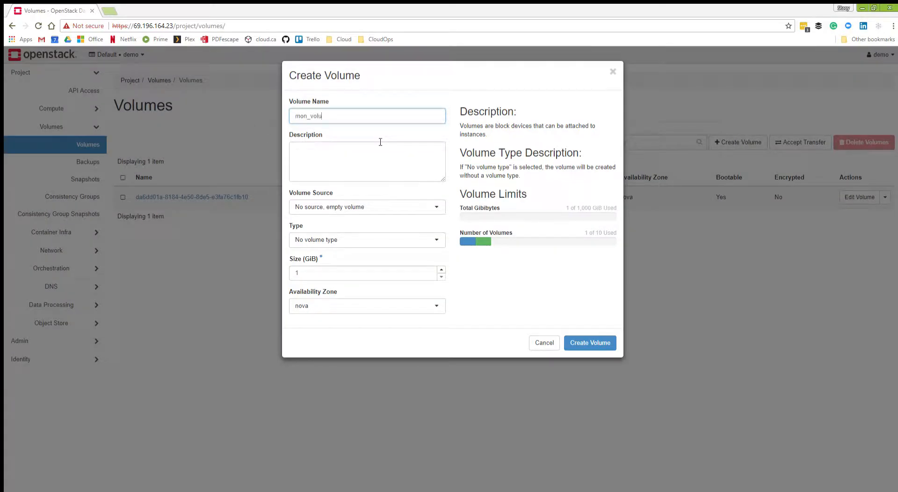
left_click(326, 207)
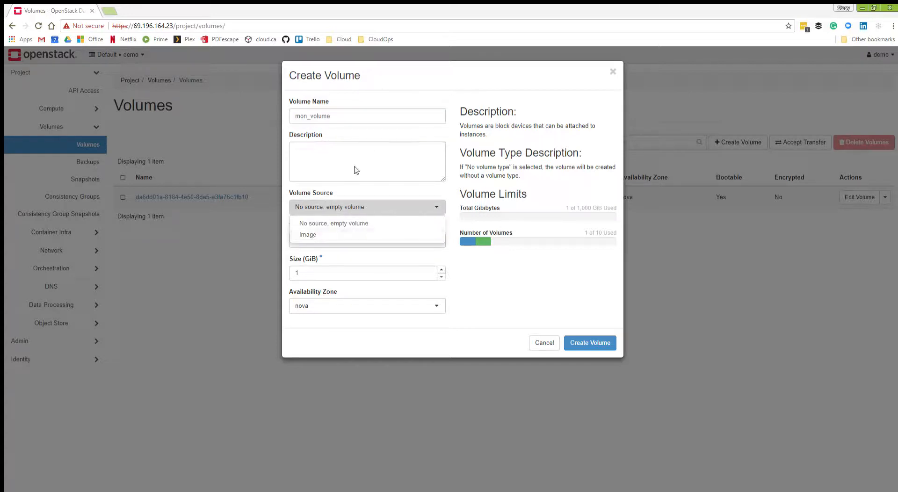
left_click(373, 157)
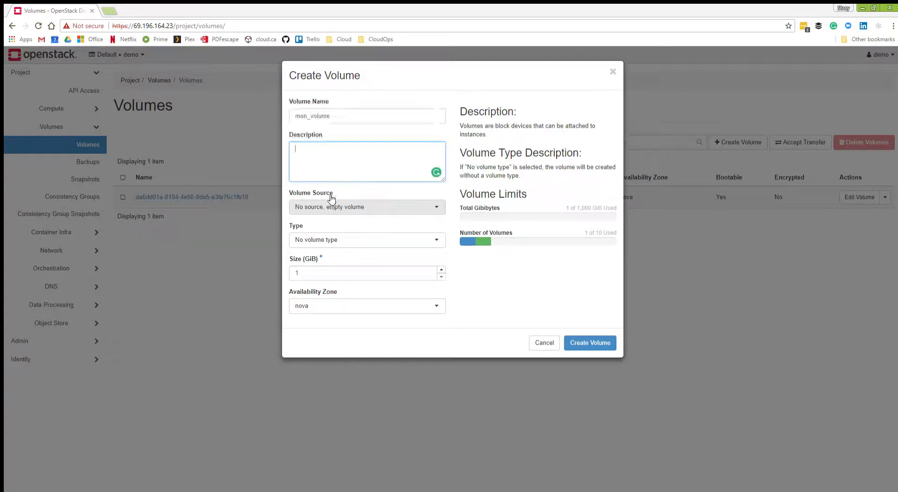
Try Image as the volume source, review the selectable images, and return the source to No source, empty volume.
left_click(334, 210)
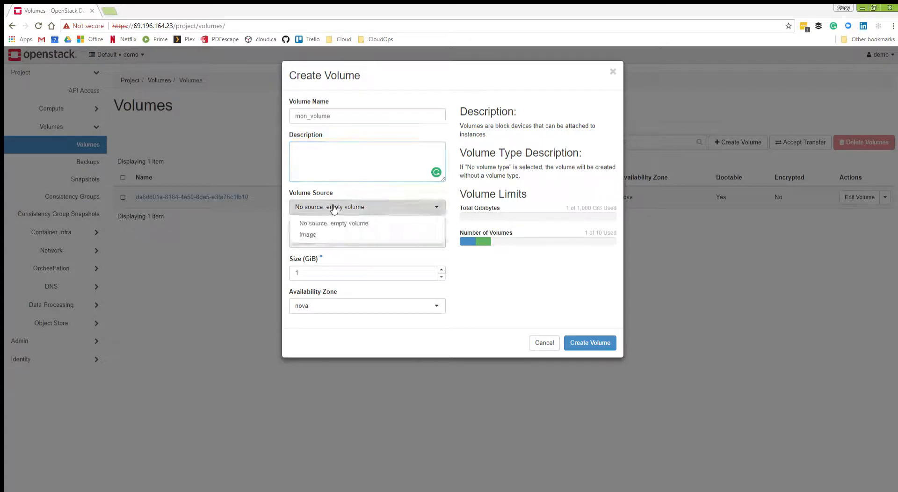
left_click(326, 235)
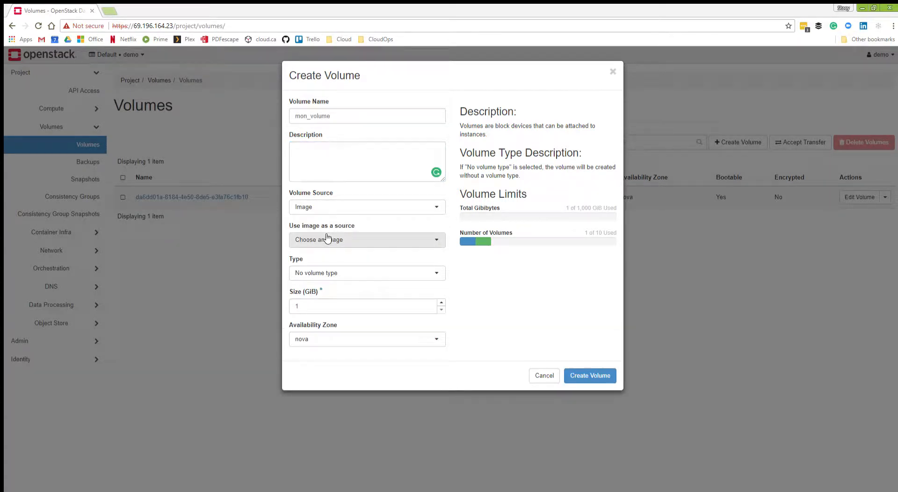
left_click(397, 240)
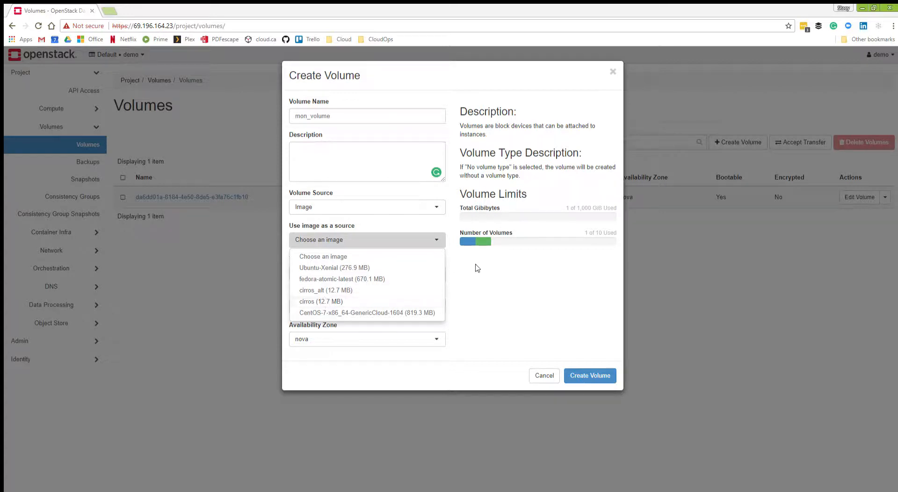
left_click(391, 231)
left_click(372, 207)
left_click(363, 228)
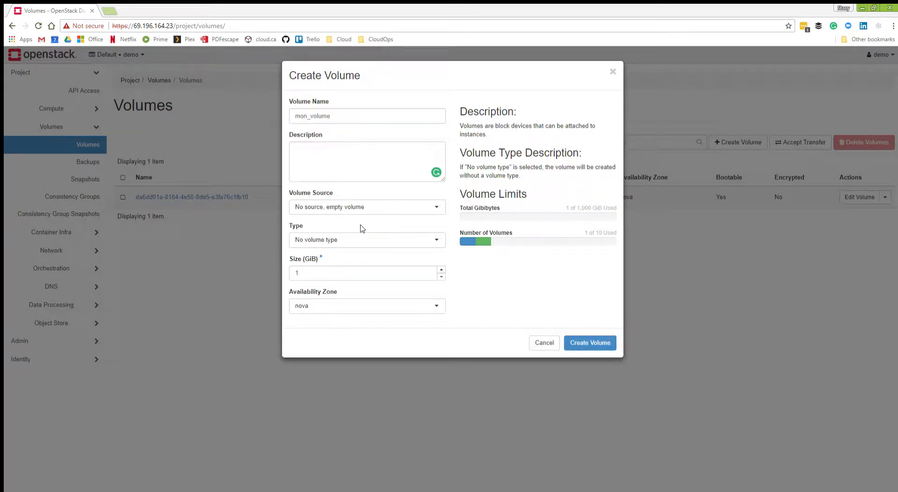
Set the new volume's type to lvm and its size to 5 GiB.
left_click(336, 240)
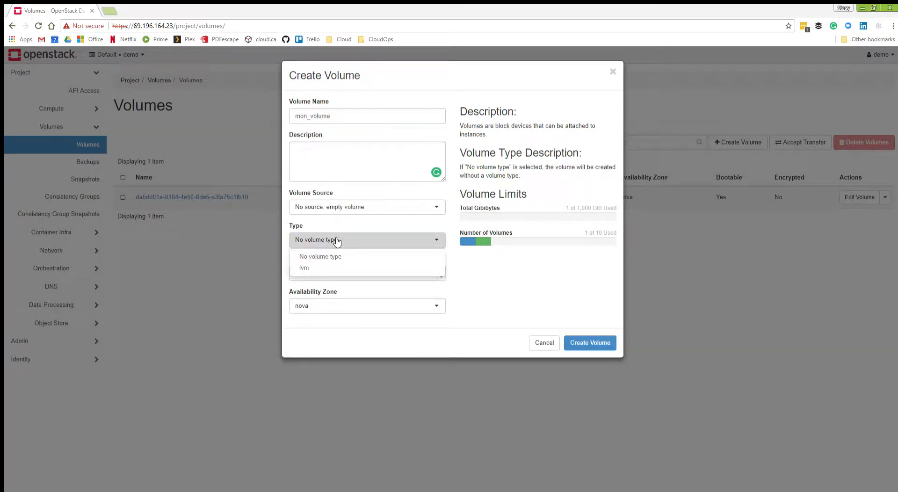
left_click(301, 268)
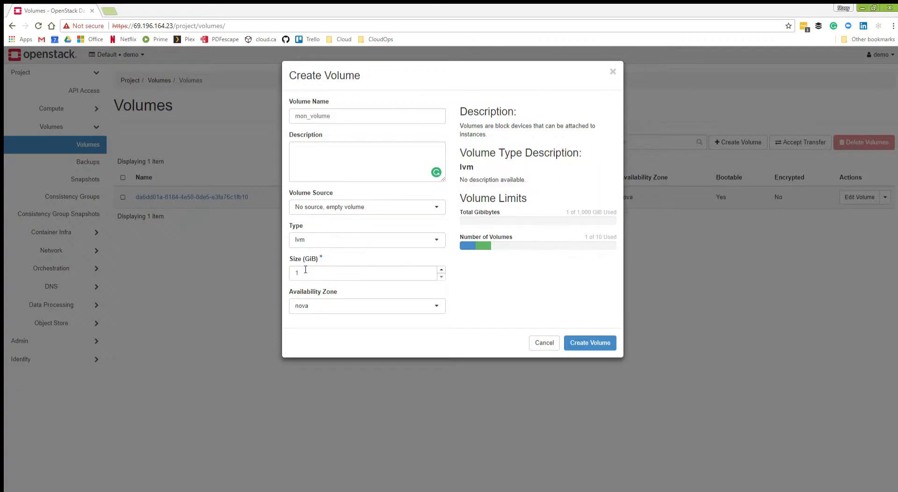
left_click(311, 266)
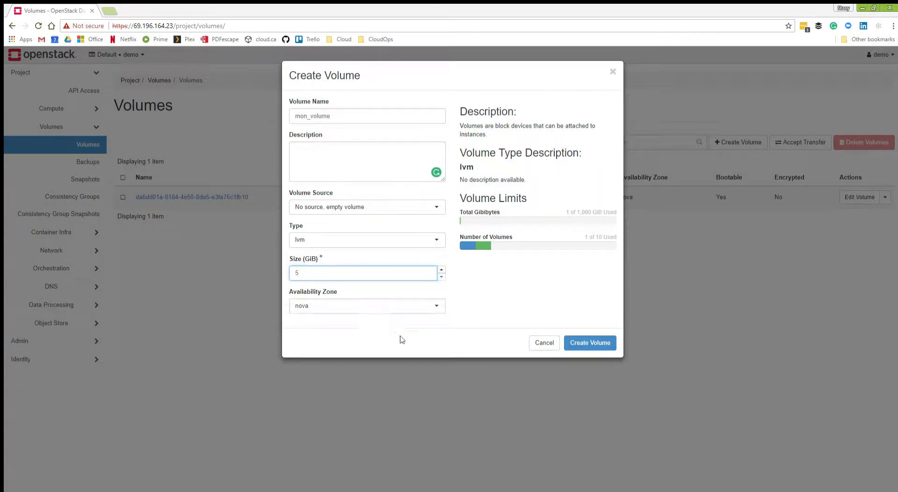
Finish creating the mon_volume volume and review its overview and its own snapshots.
left_click(582, 340)
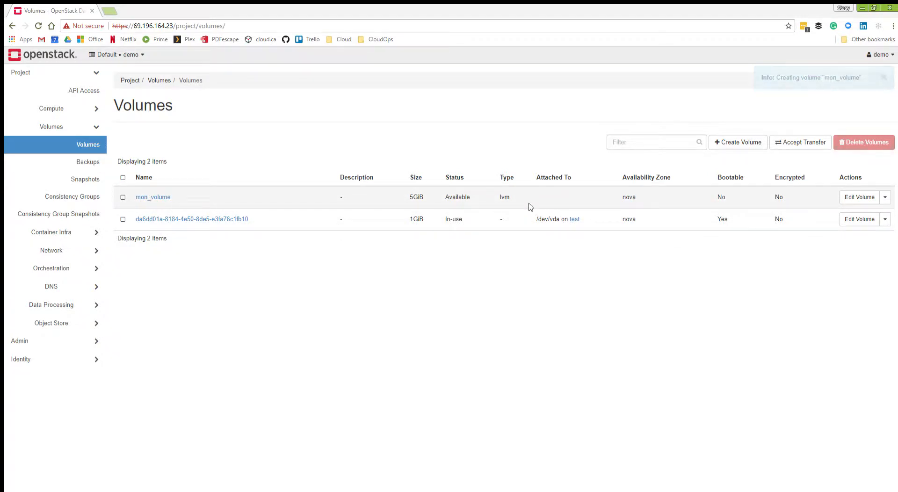
left_click(152, 196)
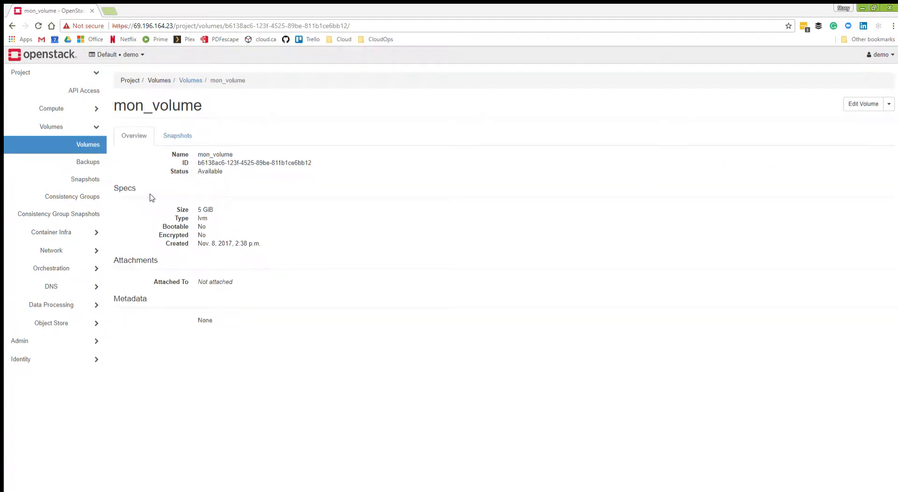
left_click(185, 136)
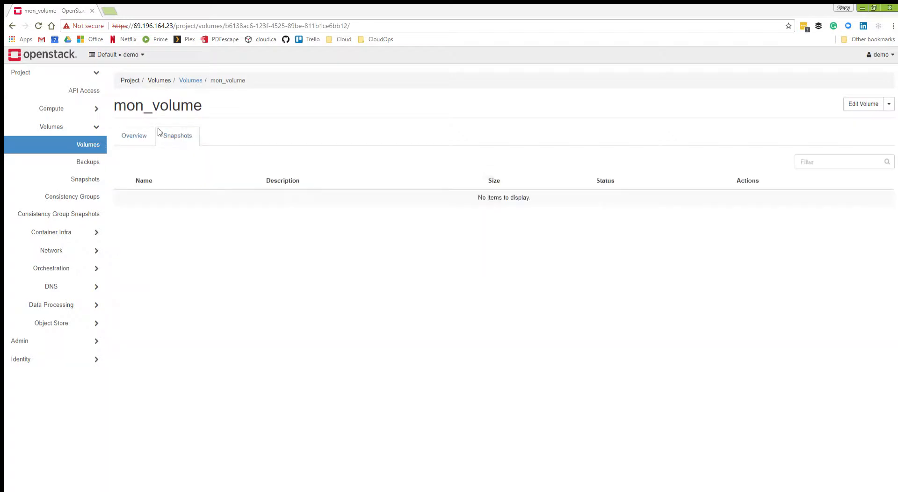
left_click(135, 138)
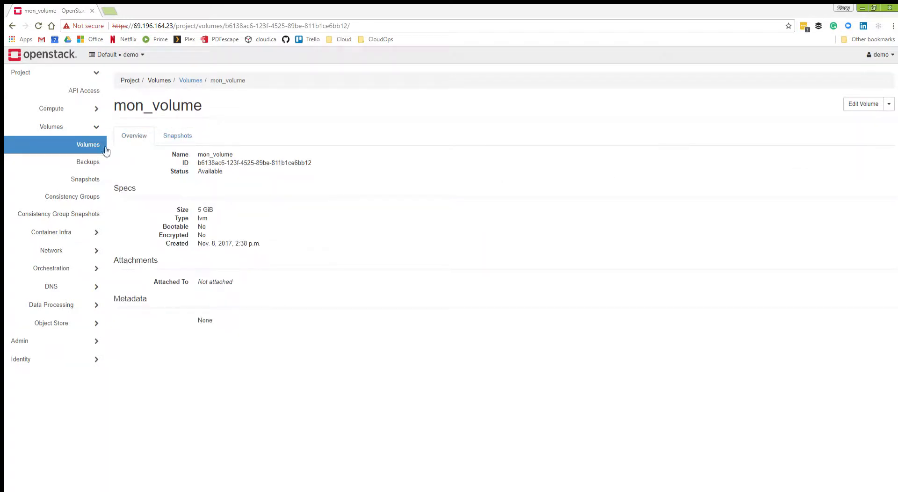
Check the project's volume backups and volume snapshots, and return to the volume list.
left_click(84, 162)
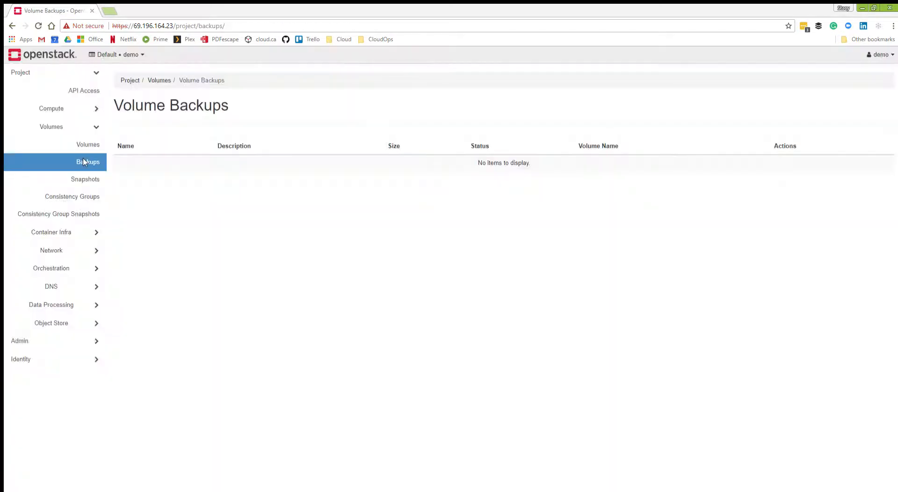
left_click(77, 178)
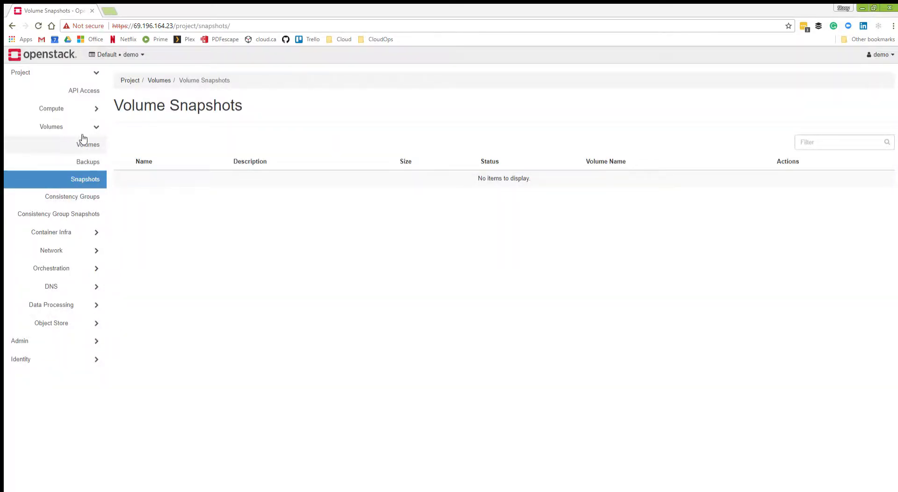
left_click(92, 145)
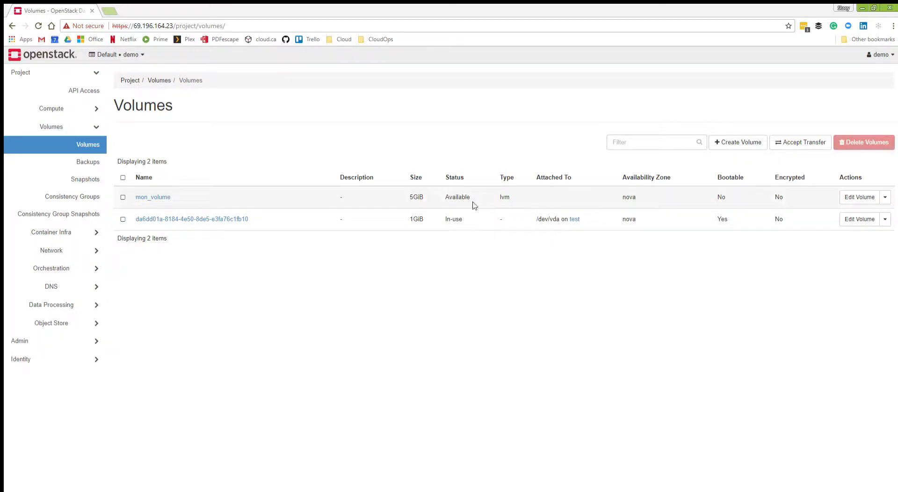
Compare the actions offered for mon_volume with those offered for the 1 GiB in-use volume.
left_click(885, 197)
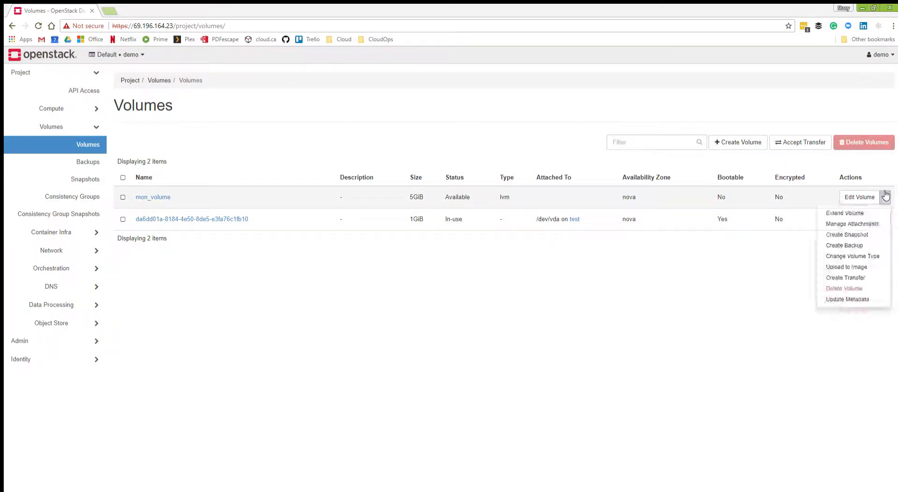
left_click(718, 275)
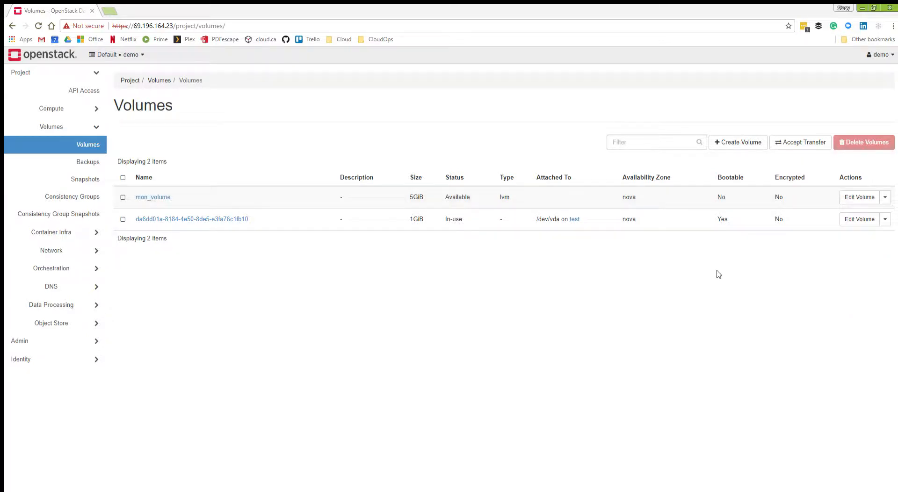
left_click(883, 219)
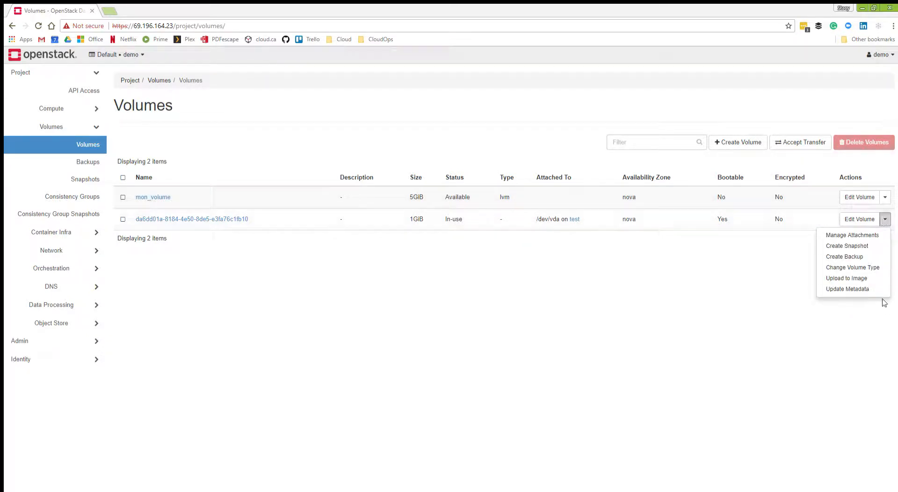
Attach mon_volume to the instance test through its volume attachments.
left_click(885, 197)
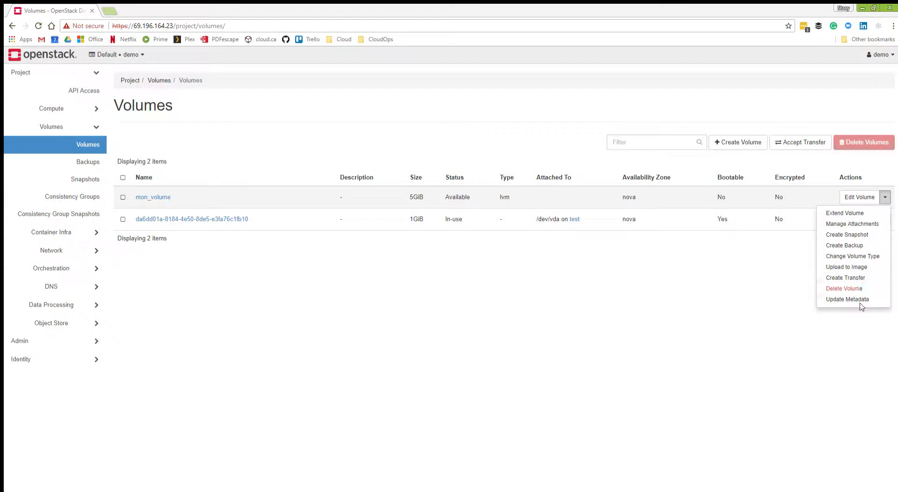
left_click(852, 224)
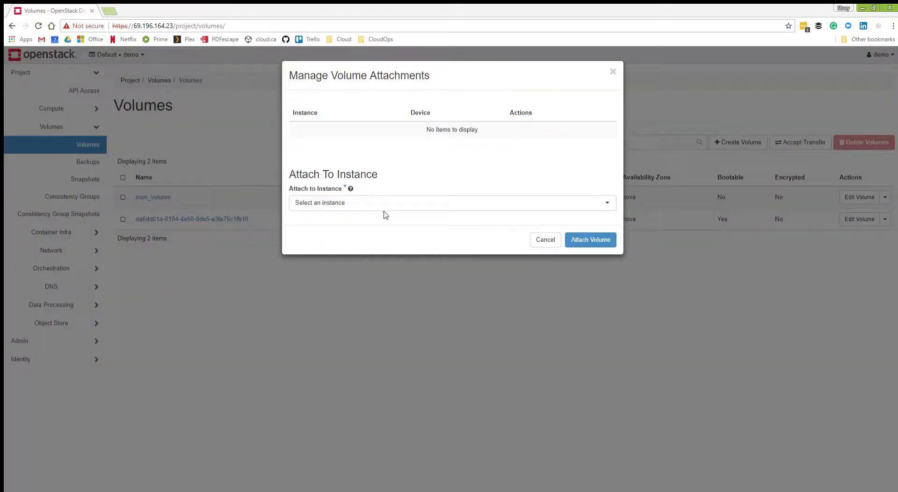
left_click(384, 203)
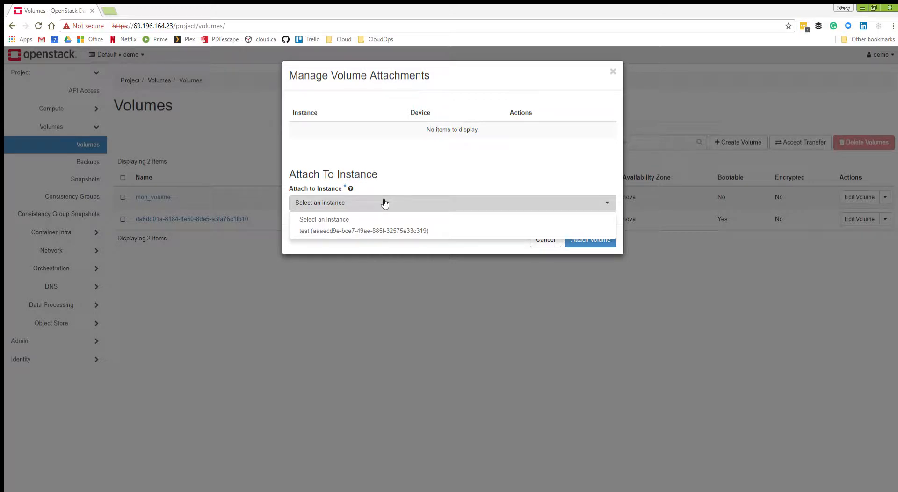
left_click(383, 231)
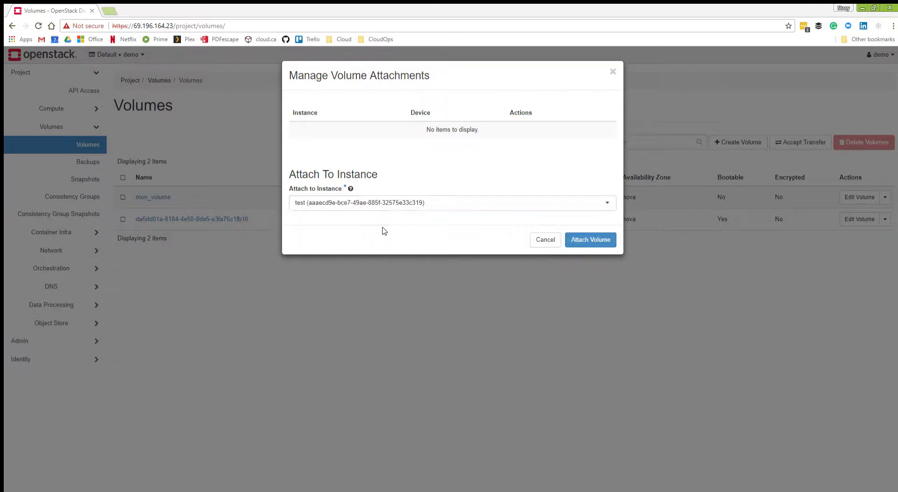
left_click(587, 240)
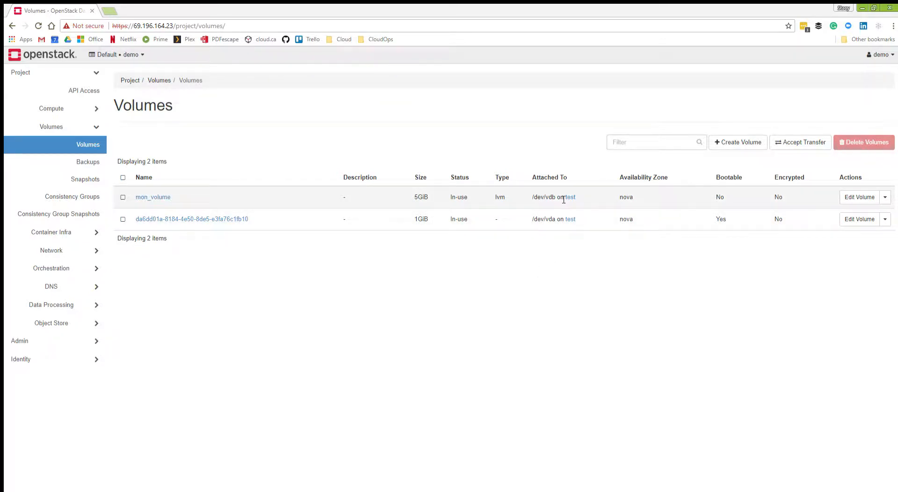
Examine mon_volume's details for the instance and device it is attached to.
left_click(140, 197)
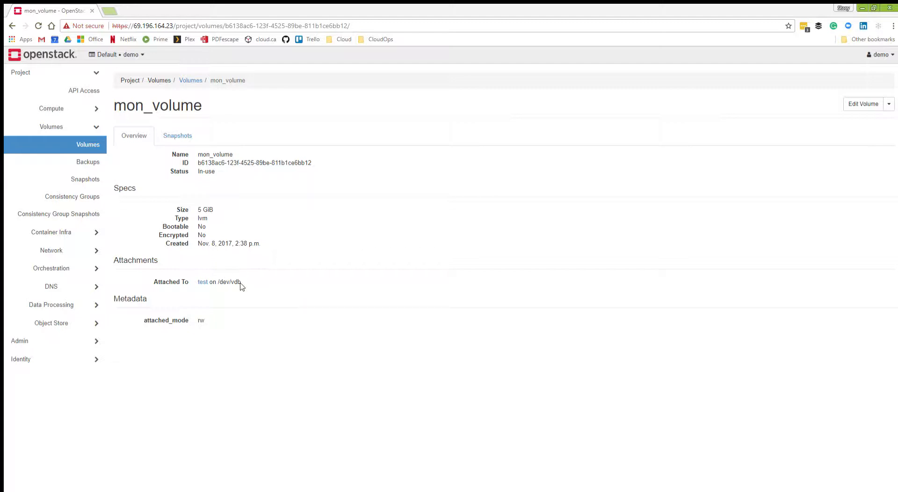
left_click_drag(239, 284, 223, 285)
left_click(218, 284)
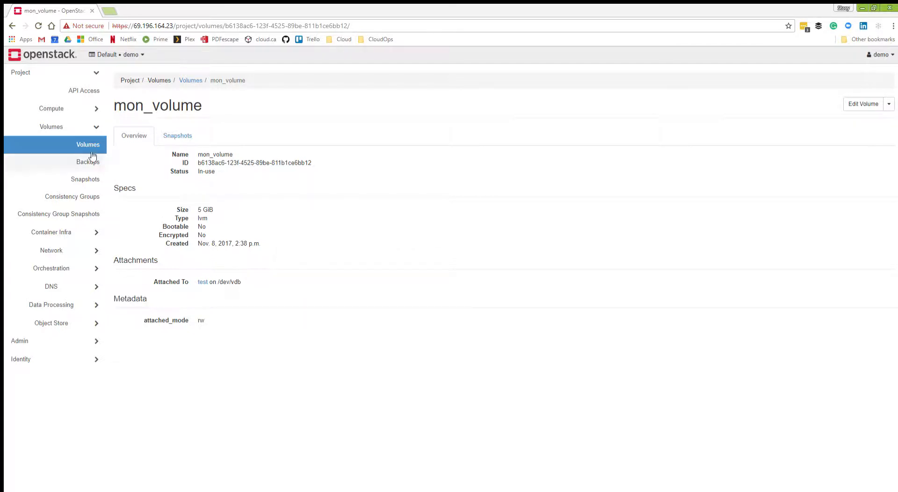
Open the console of the instance test and list its block devices with lsblk.
left_click(61, 111)
left_click(80, 144)
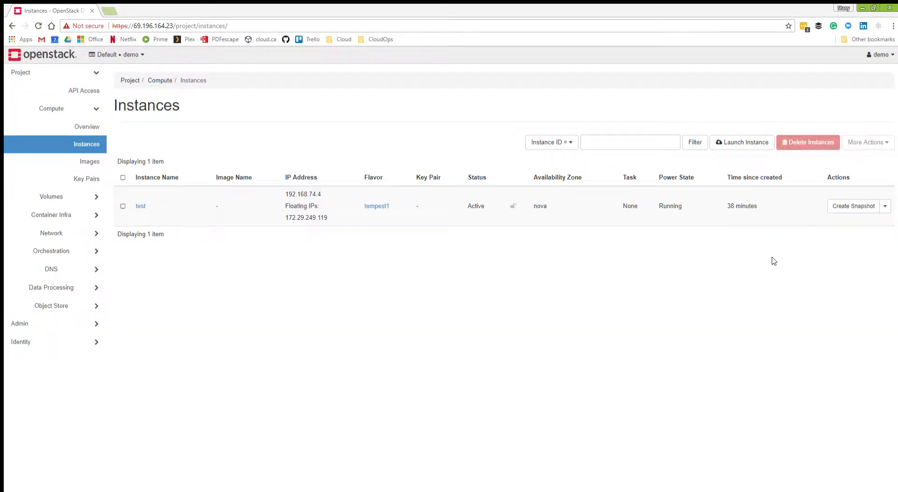
left_click(885, 205)
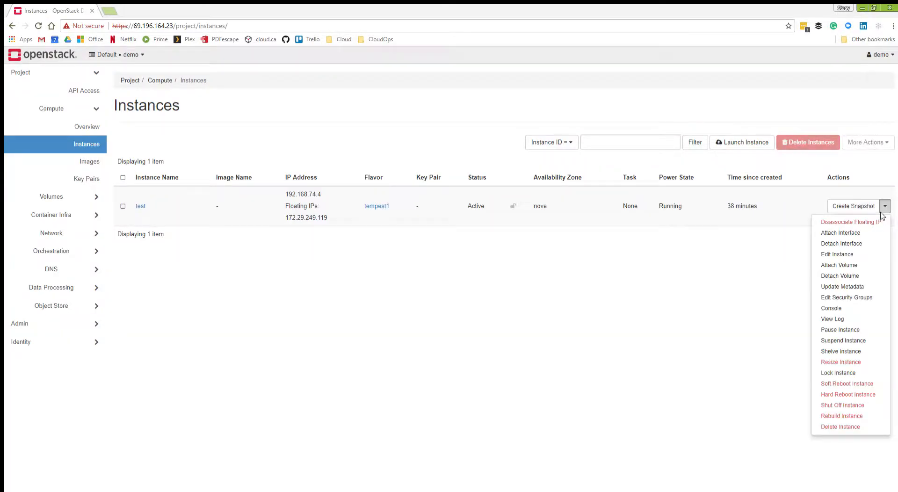
left_click(837, 310)
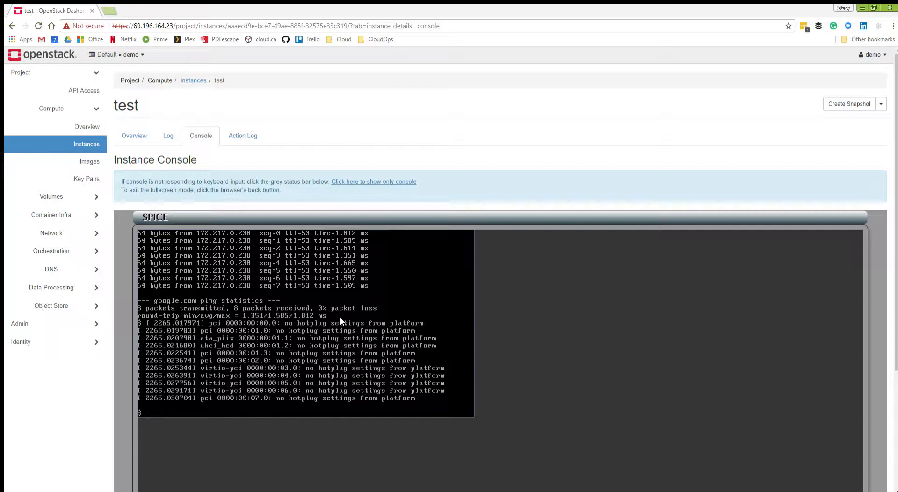
type("blk")
key("Return")
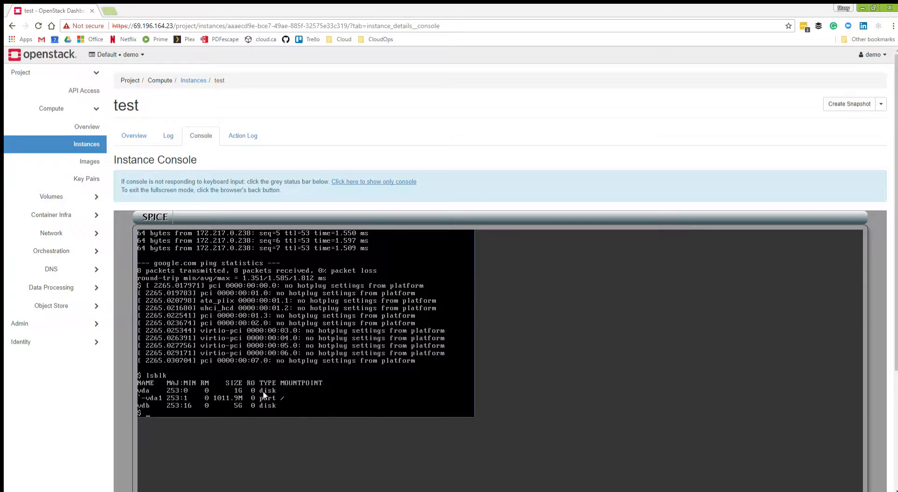
Detach mon_volume from the instance test and confirm the detachment.
left_click(60, 195)
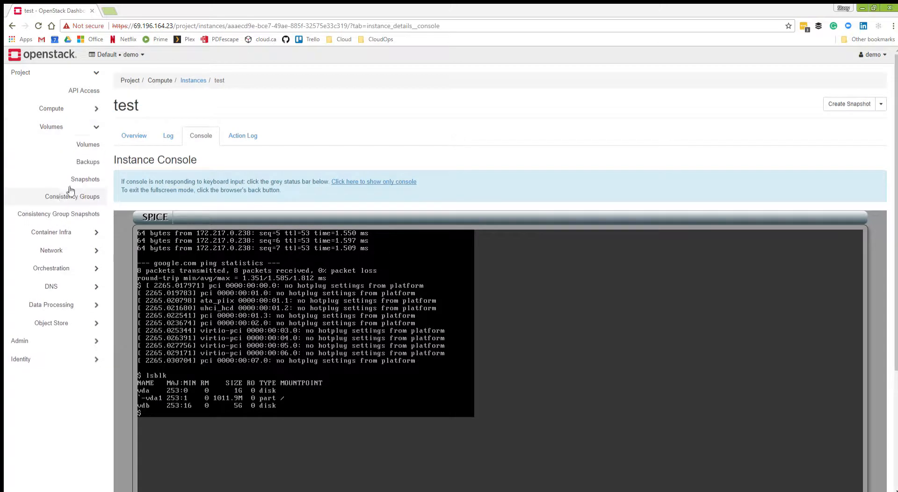
left_click(80, 144)
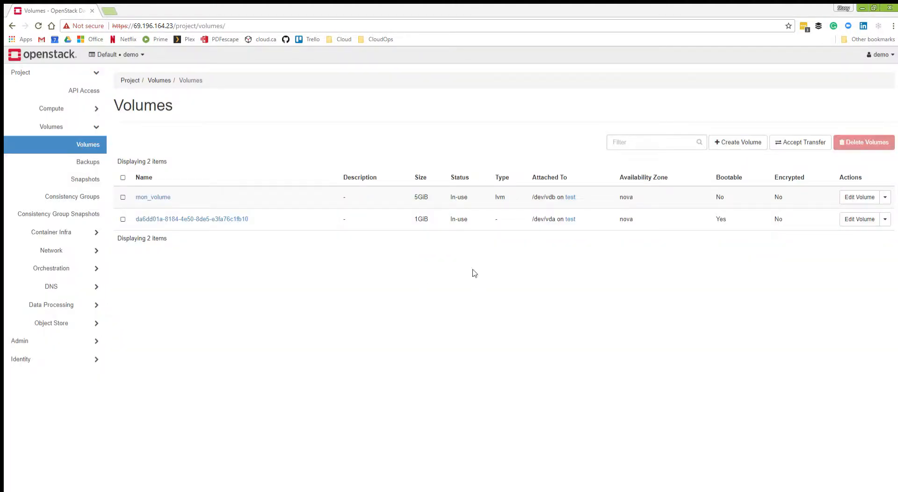
left_click(885, 197)
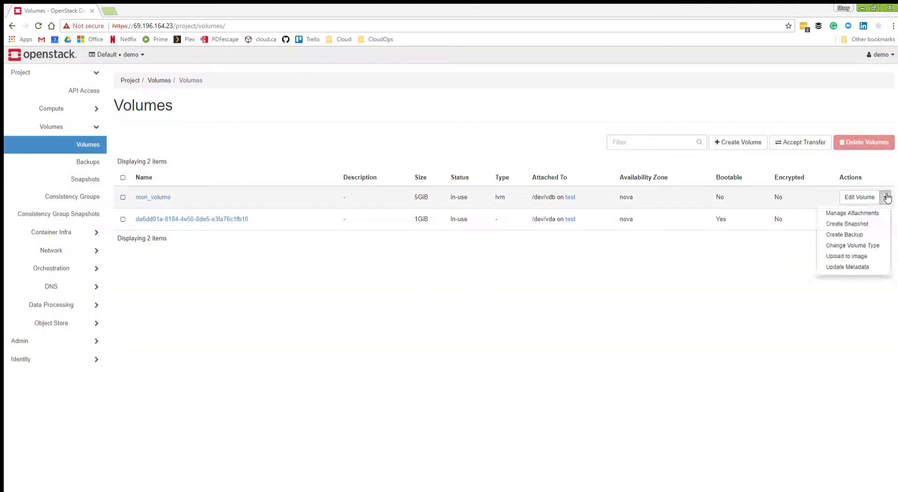
left_click(871, 212)
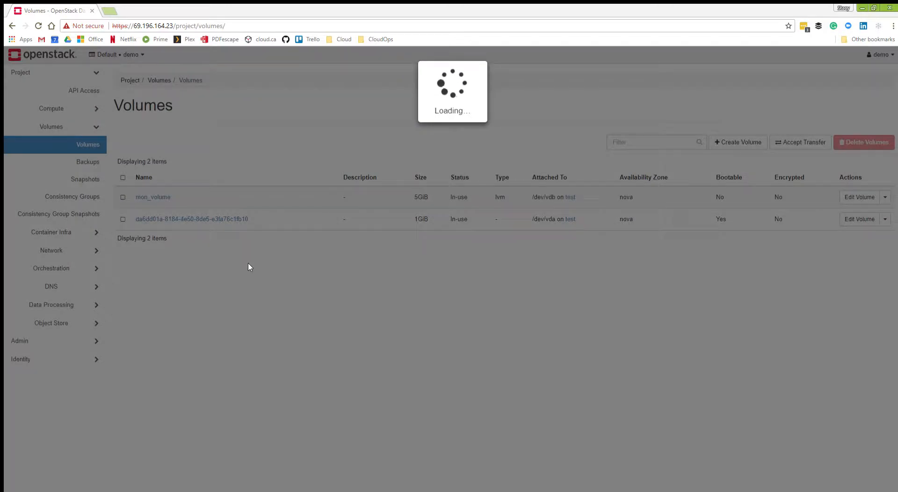
left_click(598, 164)
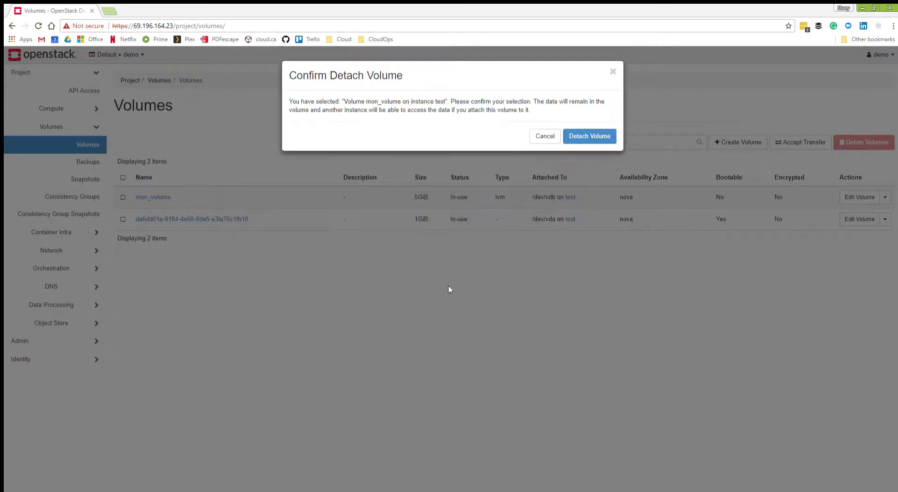
left_click(580, 135)
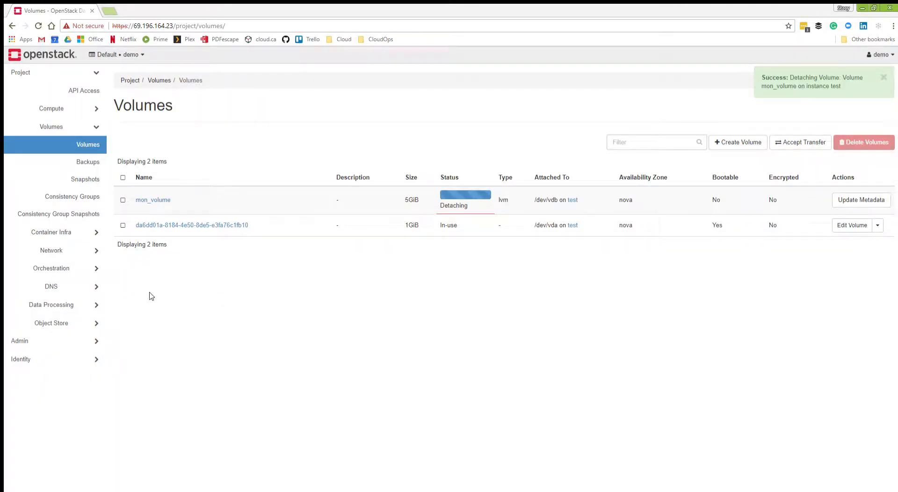
Reopen the test instance's console and run lsblk again to check its disks after the detachment.
left_click(89, 109)
left_click(85, 144)
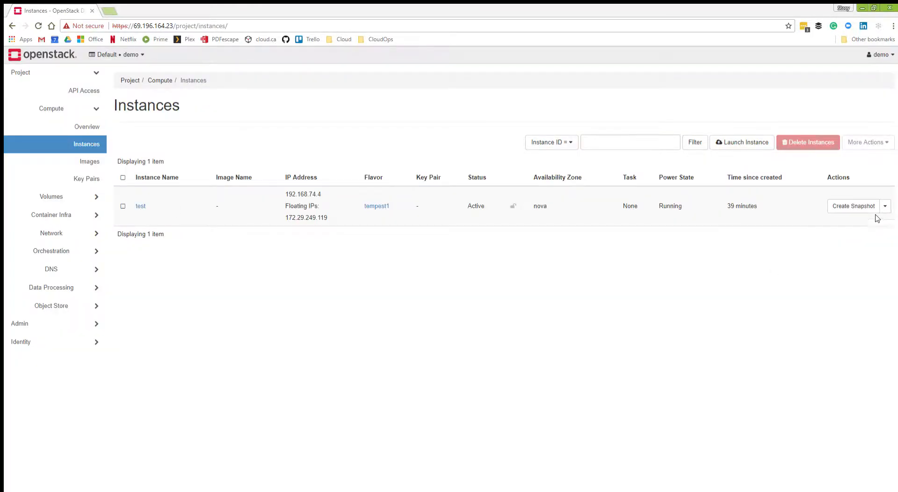
left_click(884, 206)
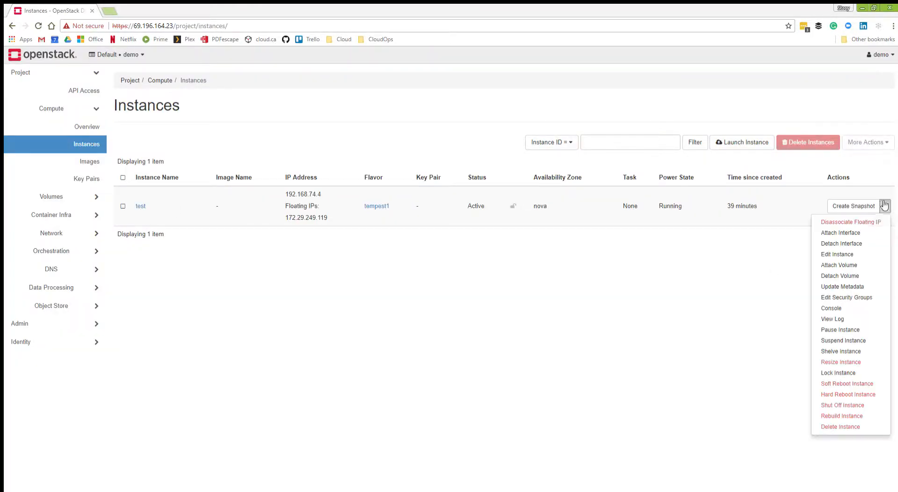
left_click(844, 306)
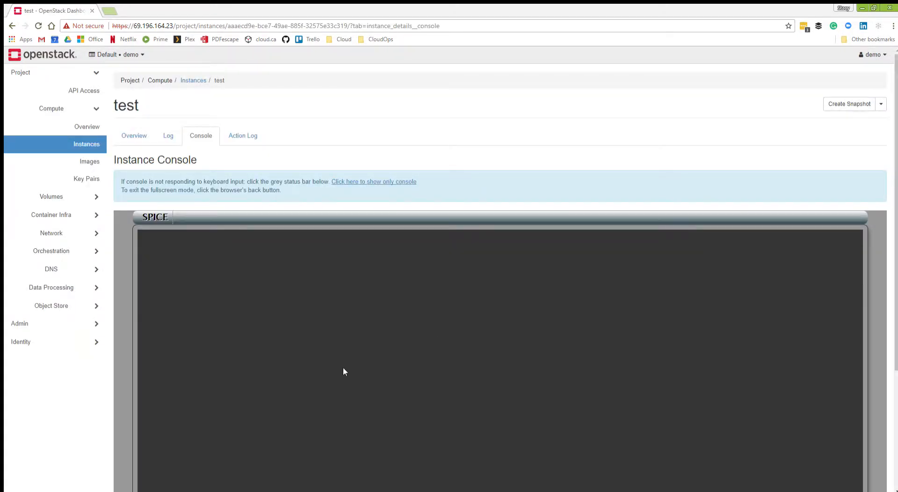
left_click(289, 342)
type("lsblk")
key("Return")
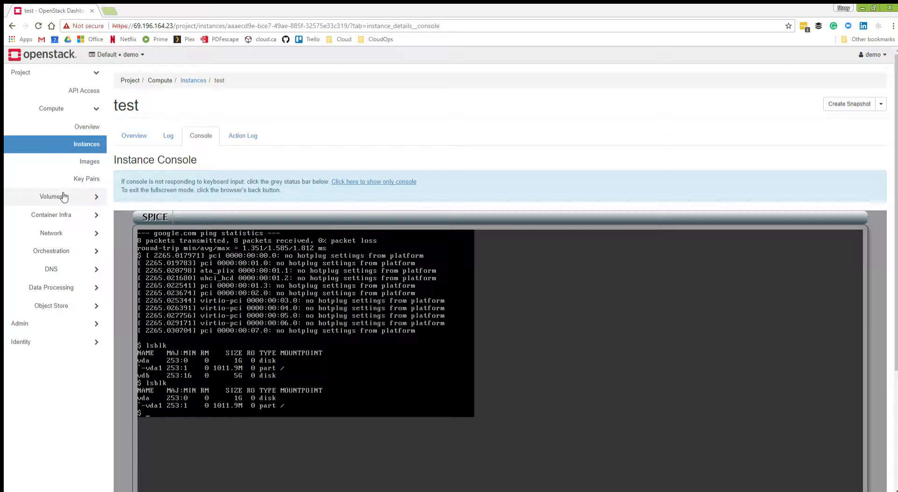
Go to the project's object store containers and create a container with public access, named with the account owner's first name.
left_click(63, 305)
left_click(73, 253)
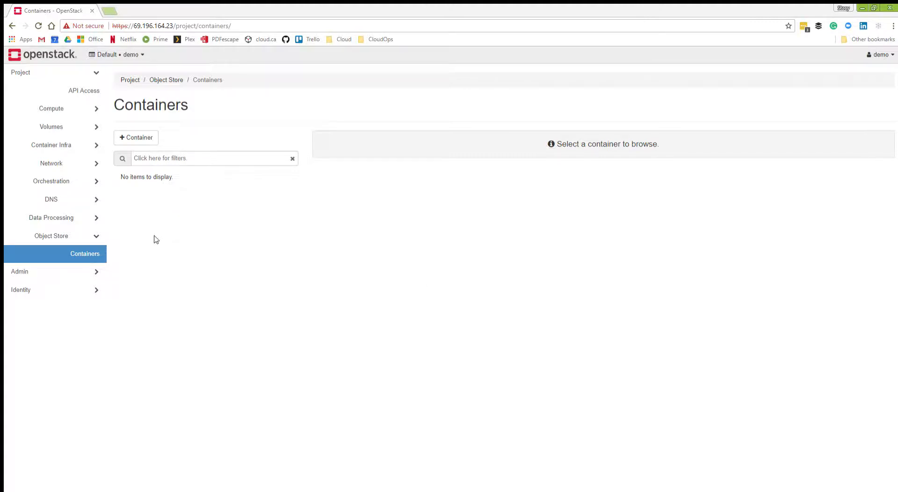
left_click(150, 136)
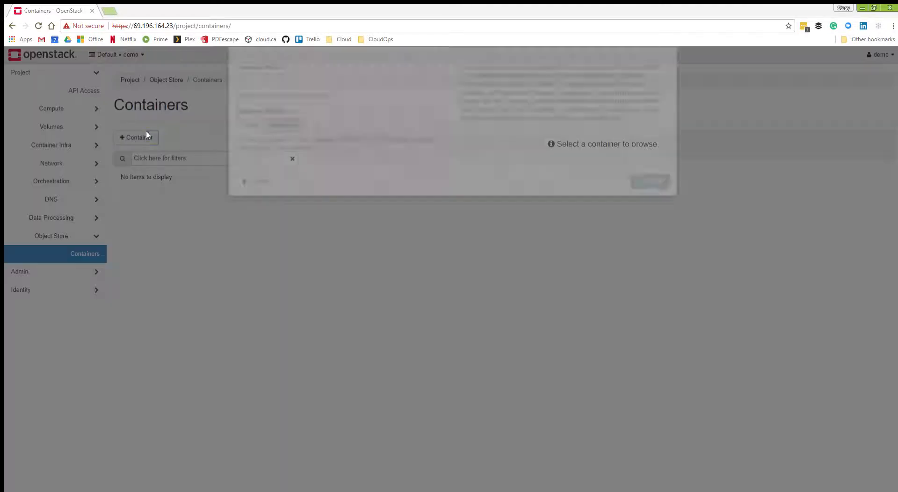
left_click(259, 213)
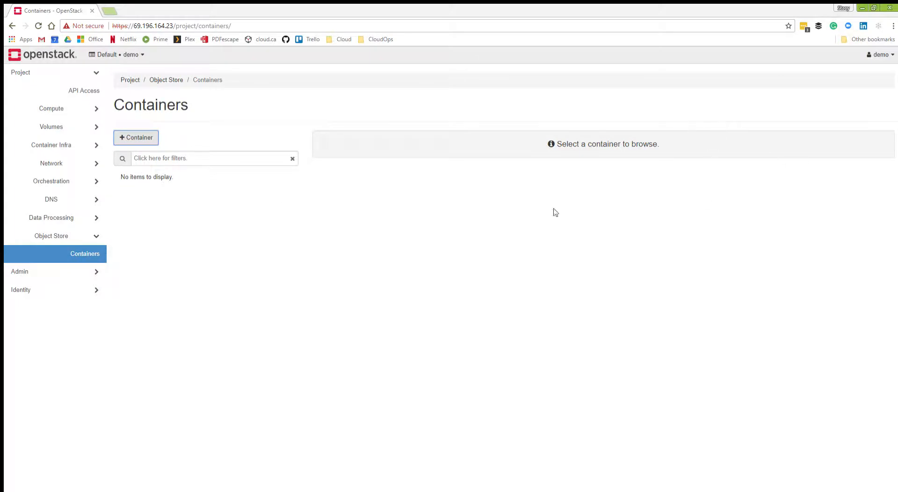
left_click(135, 135)
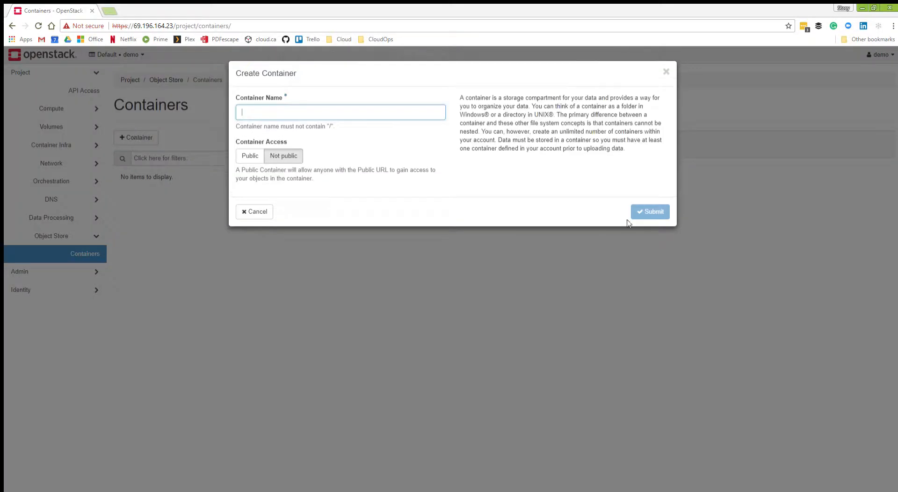
type("stacy")
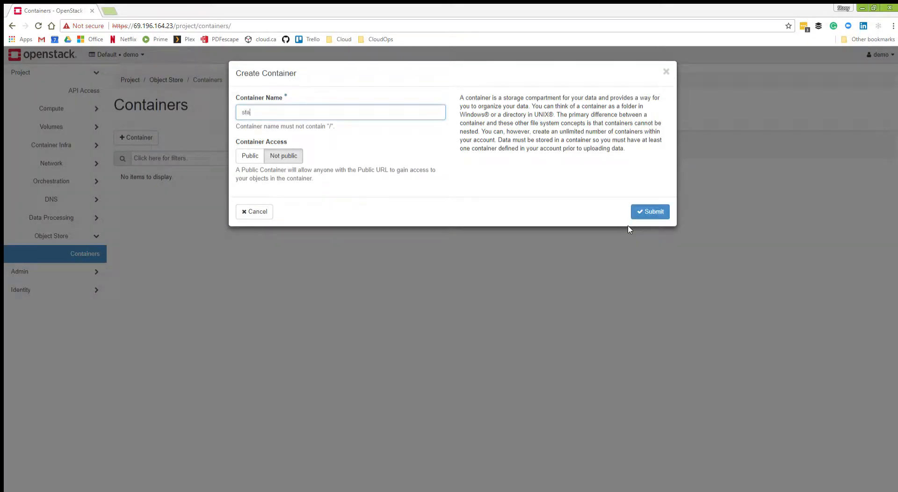
left_click(475, 181)
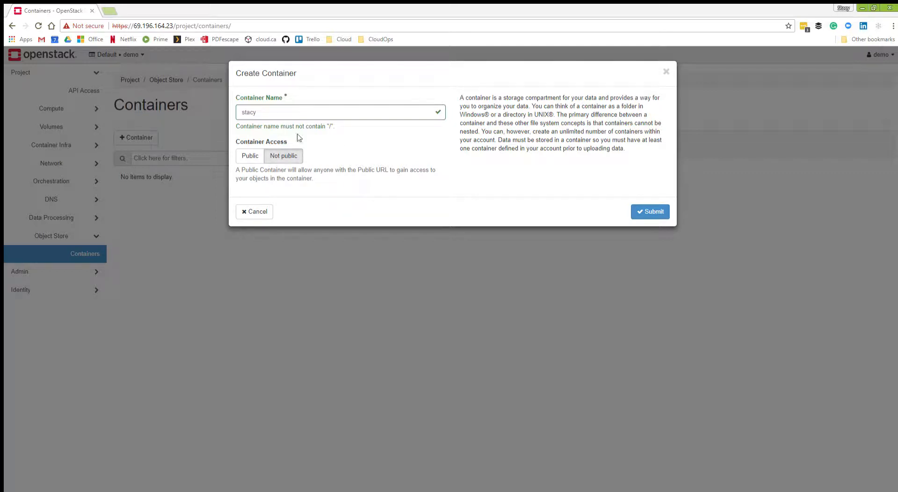
left_click(248, 158)
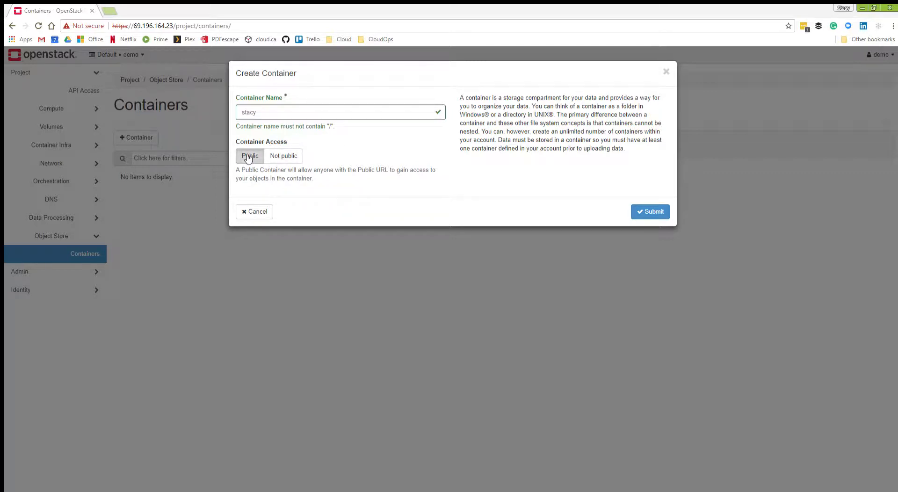
left_click(651, 211)
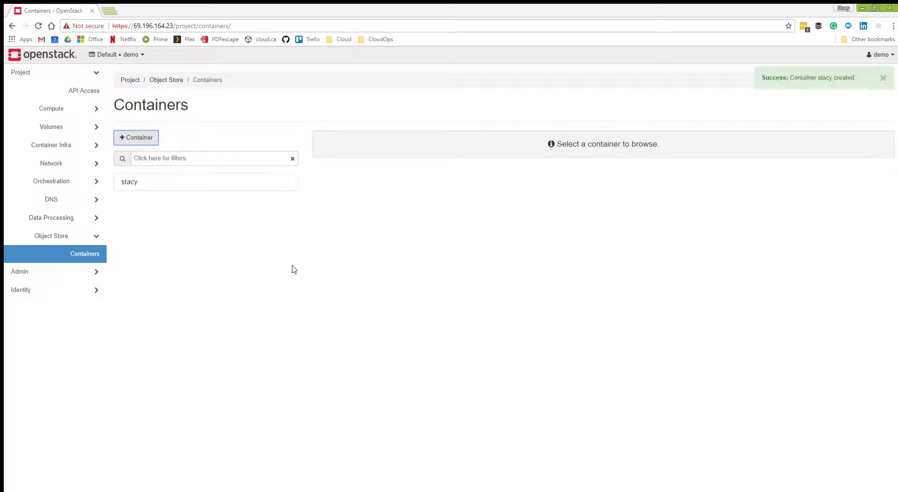
Select the new container and view the XML listing behind its public access link in a separate browser tab.
left_click(131, 182)
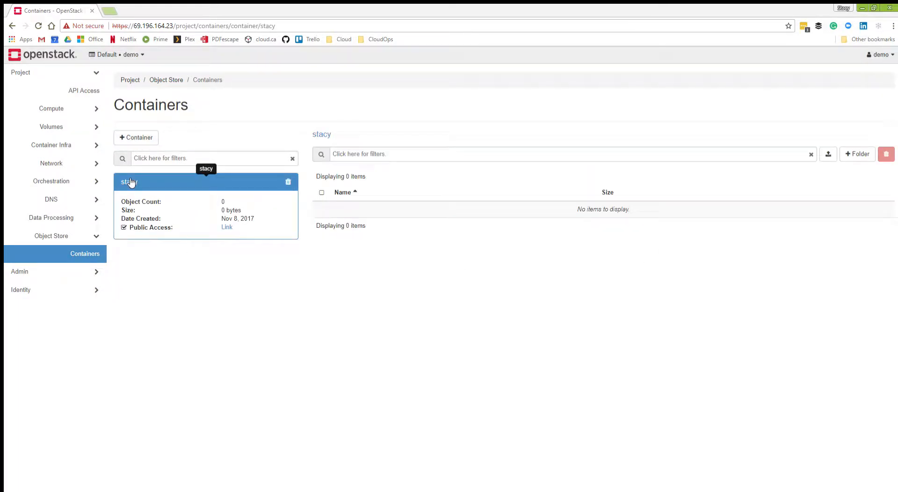
middle_click(227, 227)
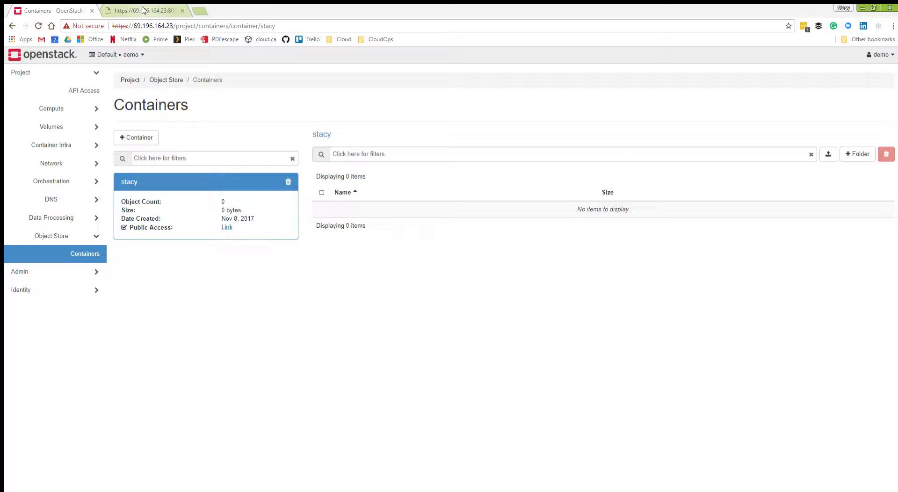
left_click(143, 10)
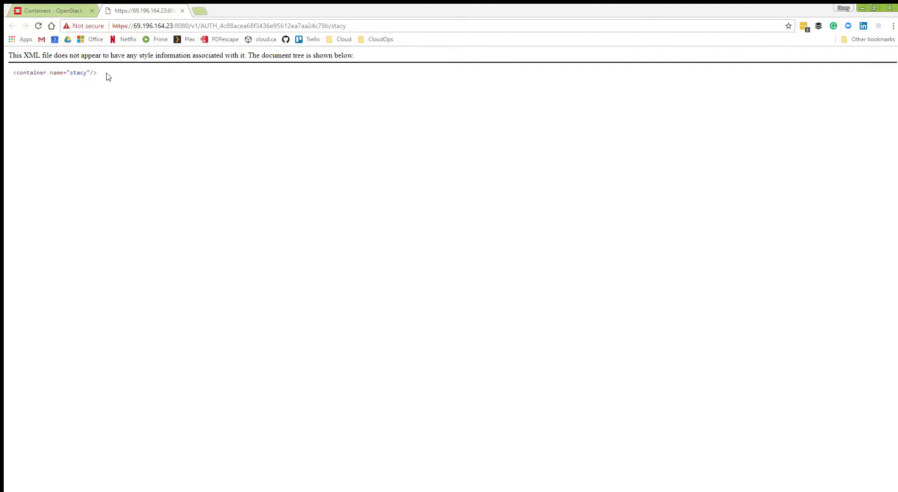
left_click(56, 8)
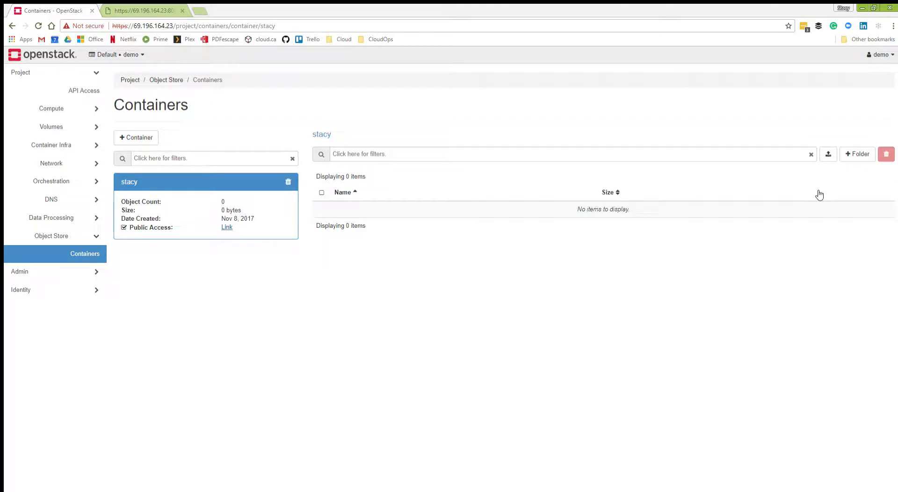
Upload the file OpenStack®_Logo_2016.svg.png to the container, keeping its original file name.
left_click(827, 155)
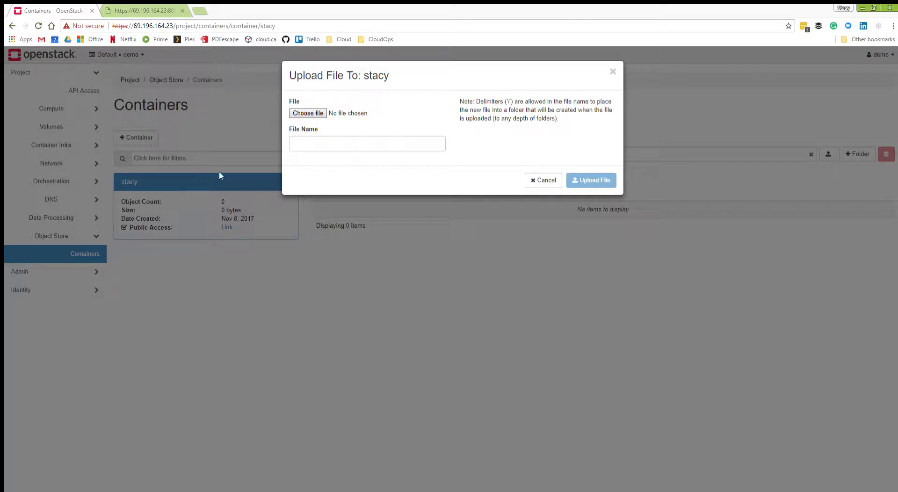
double_click(261, 150)
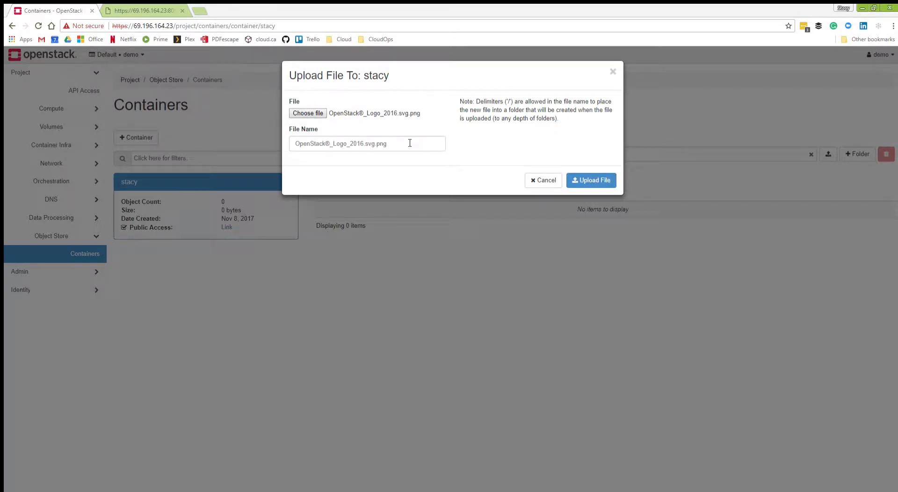
left_click(601, 181)
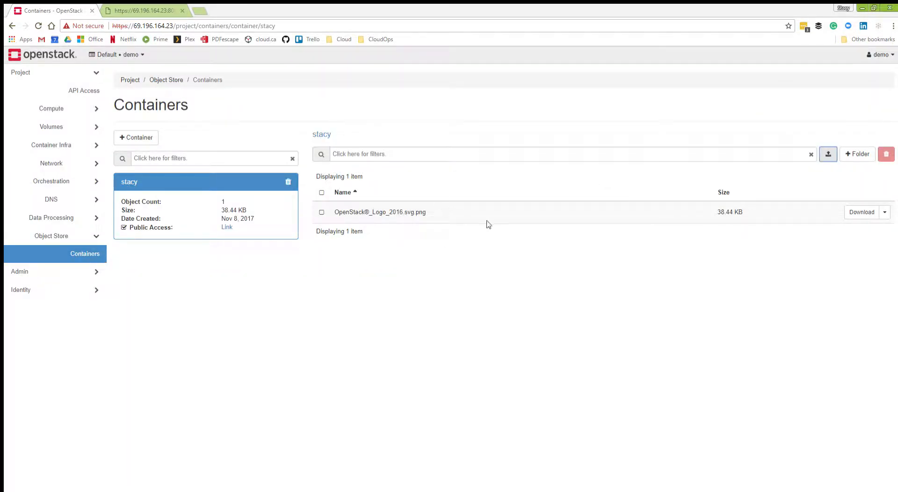
View the object details of the uploaded OpenStack logo file, then close them.
left_click(882, 214)
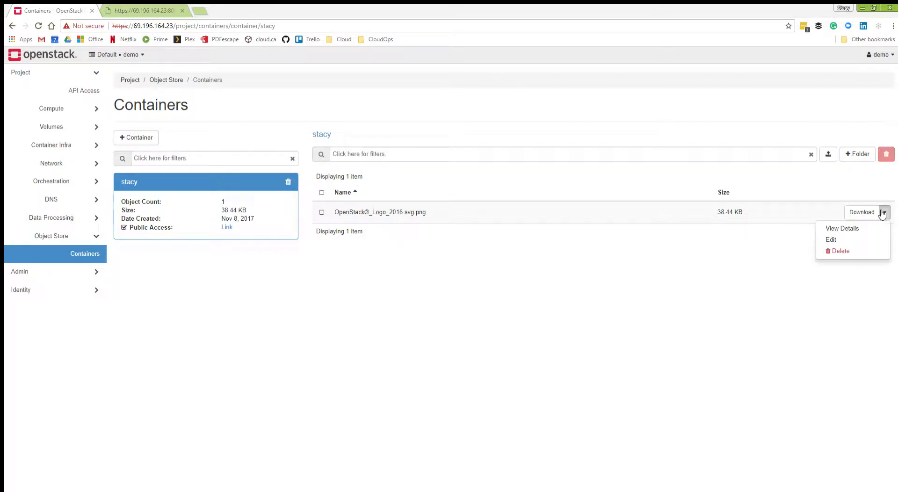
left_click(828, 229)
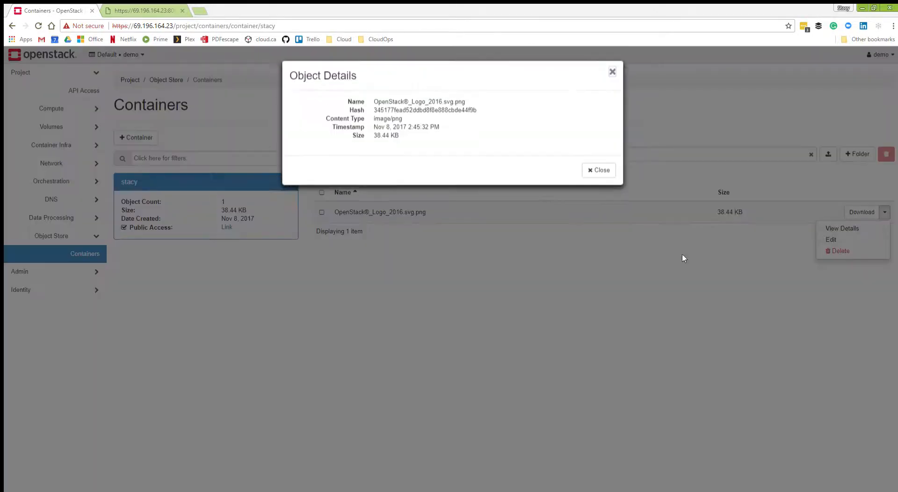
left_click(619, 171)
left_click(593, 170)
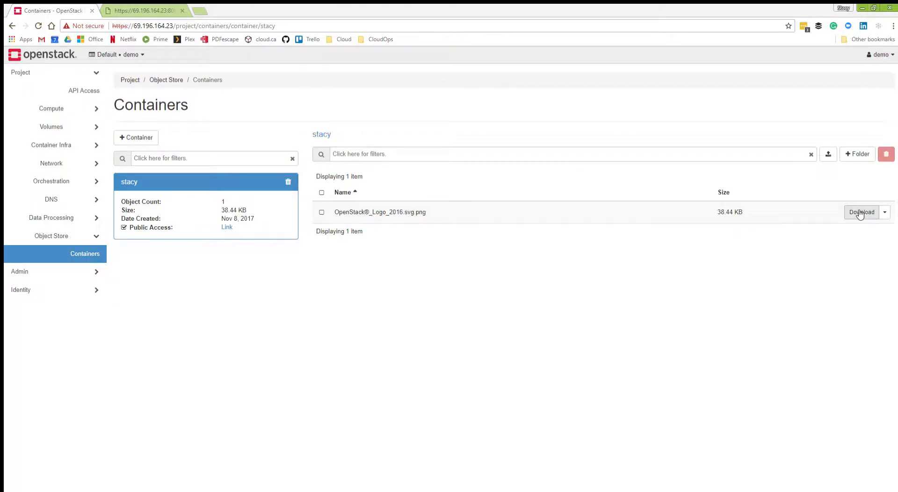
Reload the container's public XML listing and examine the uploaded object's entry and name.
left_click(148, 10)
left_click(39, 26)
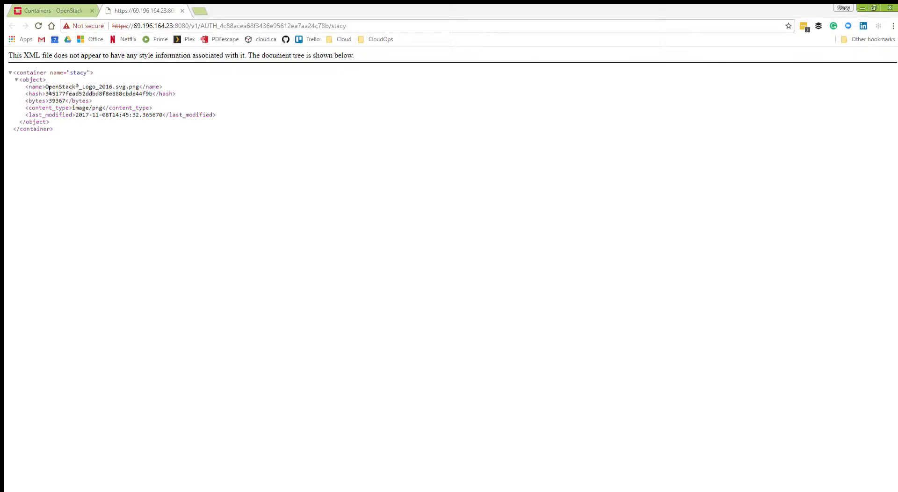
left_click_drag(19, 84, 50, 122)
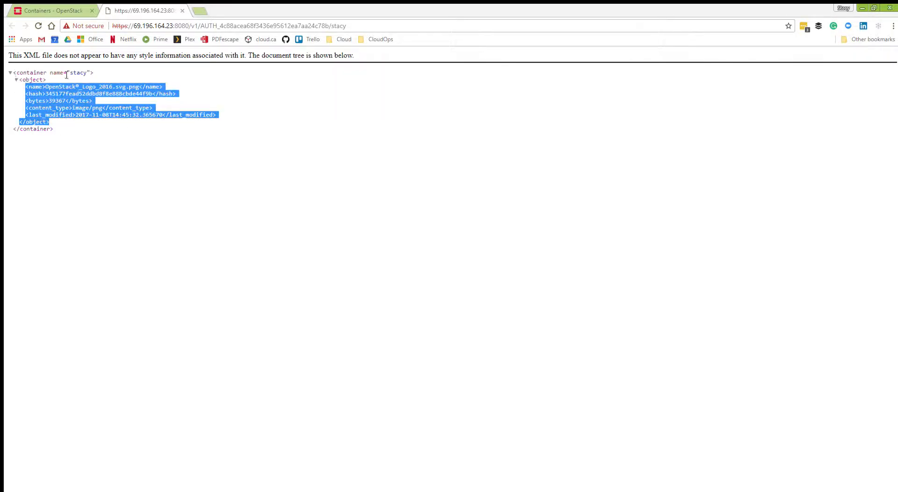
left_click(103, 104)
left_click_drag(47, 88, 142, 87)
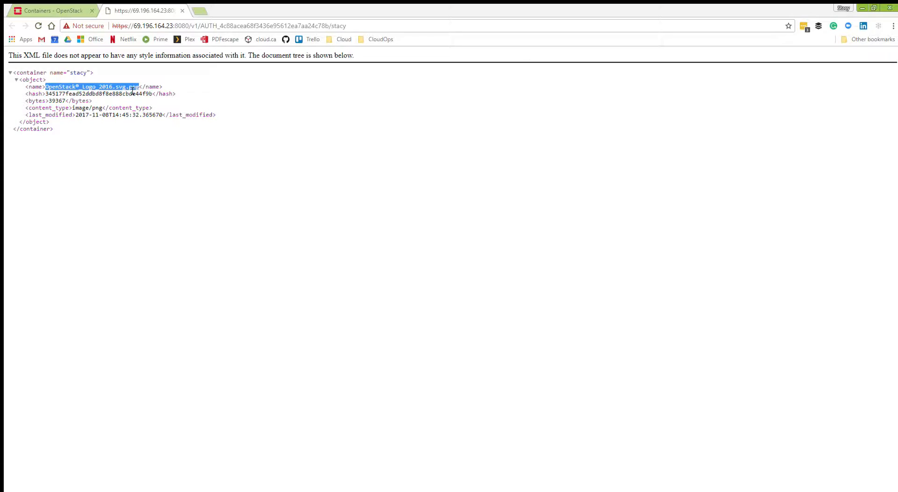
left_click(122, 90)
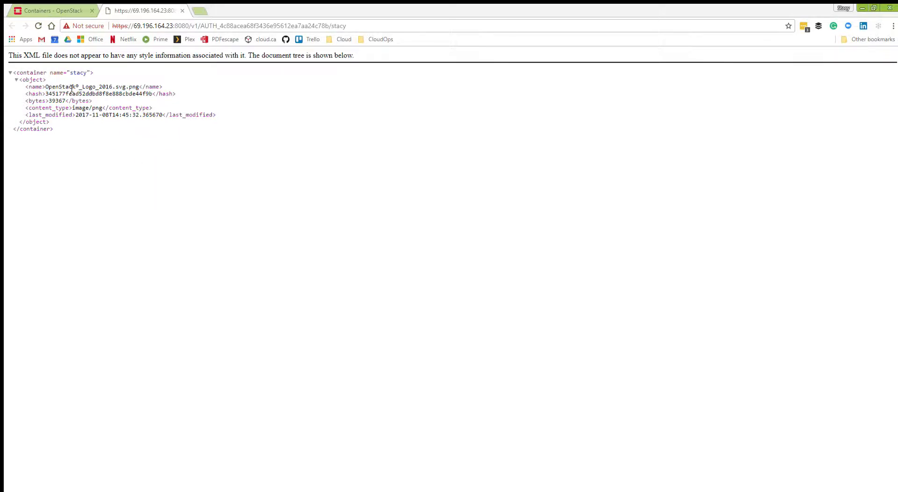
Try to open the logo file publicly by appending its name from the XML listing to the container's URL.
left_click_drag(47, 88, 134, 86)
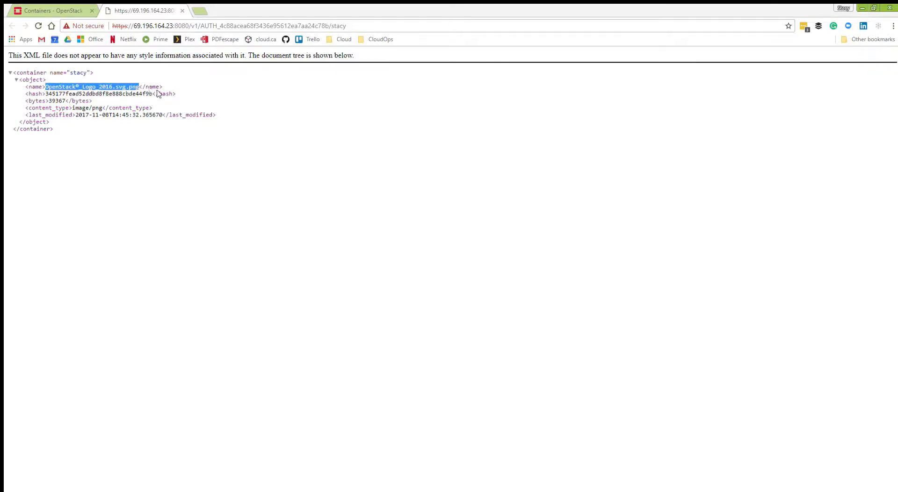
left_click(386, 26)
left_click(386, 26)
type("/")
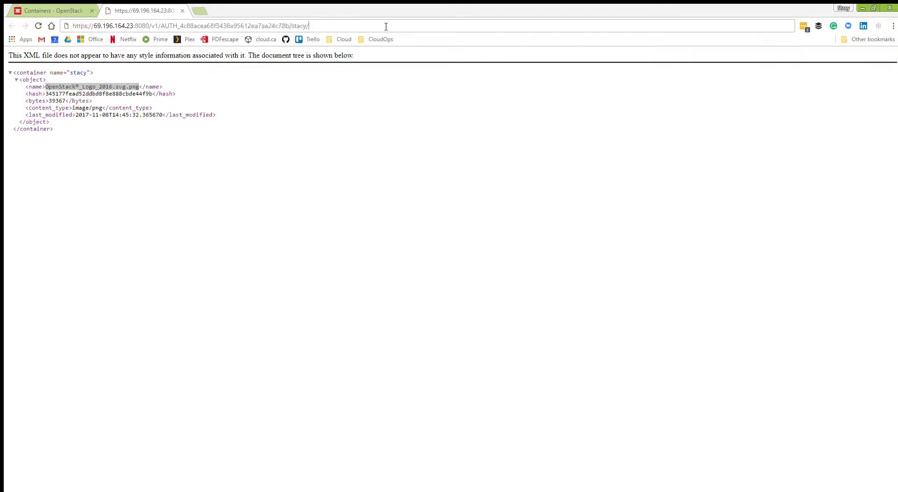
type("172.29.249.179")
key("Return")
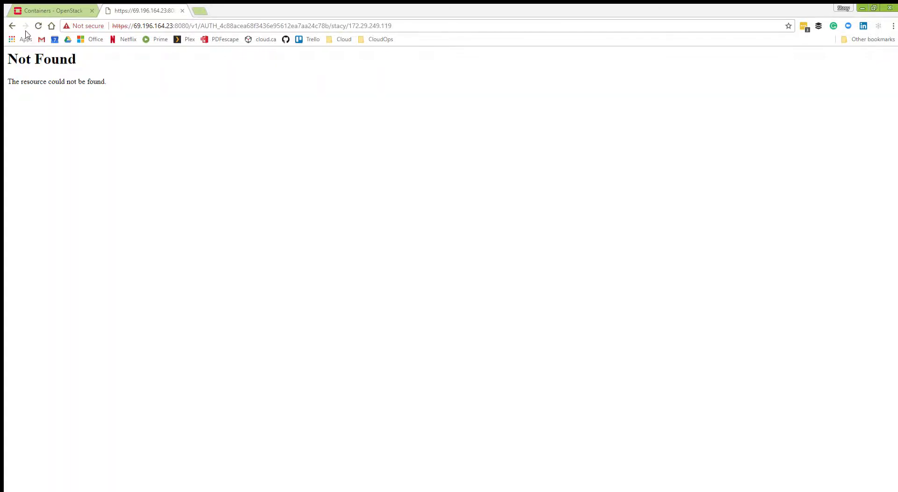
left_click(10, 27)
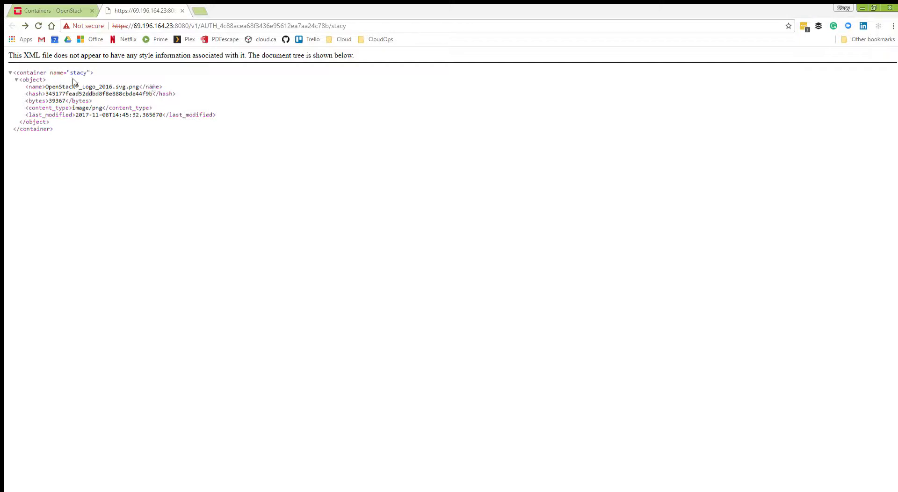
left_click_drag(47, 86, 138, 85)
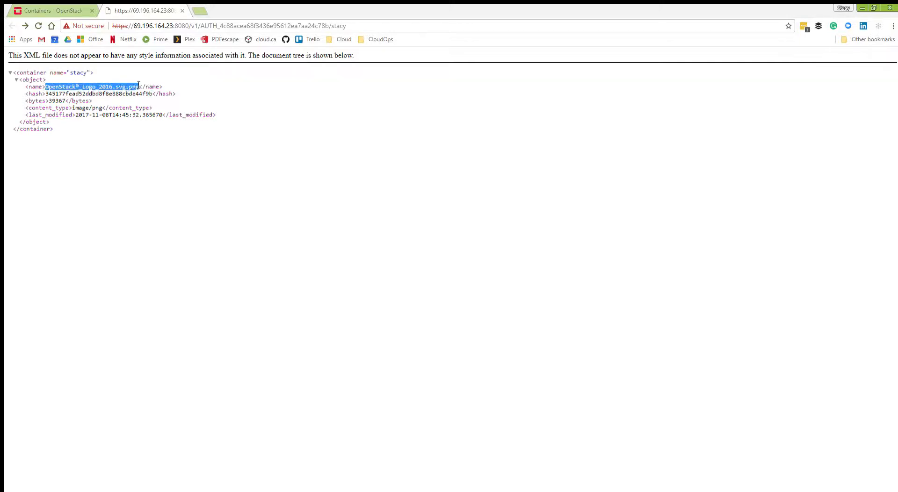
left_click(196, 85)
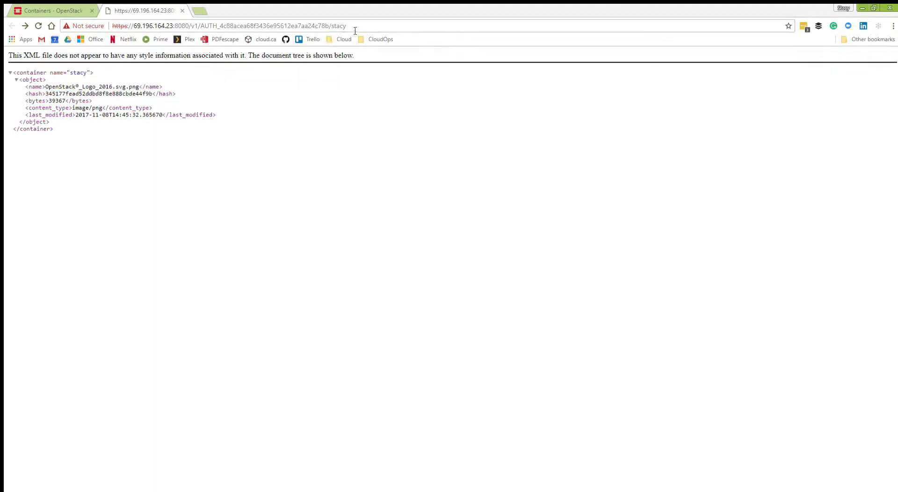
Copy the name OpenStack®_Logo_2016.svg.png from the container's object list and append it to the public container URL to open the image.
left_click(57, 4)
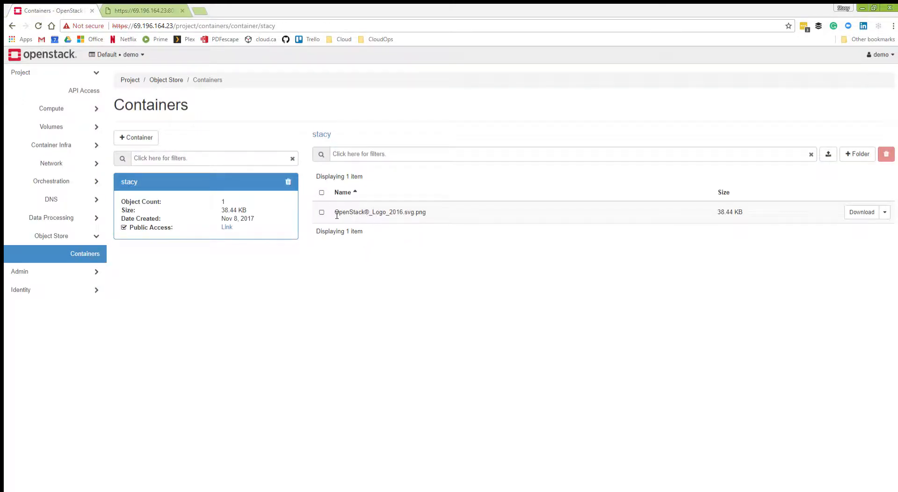
left_click_drag(337, 214, 425, 213)
key("ctrl+c")
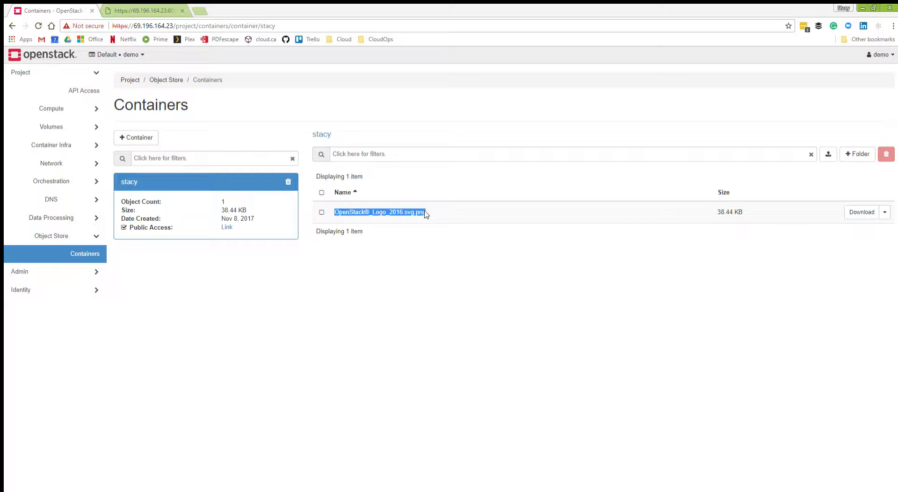
left_click(159, 7)
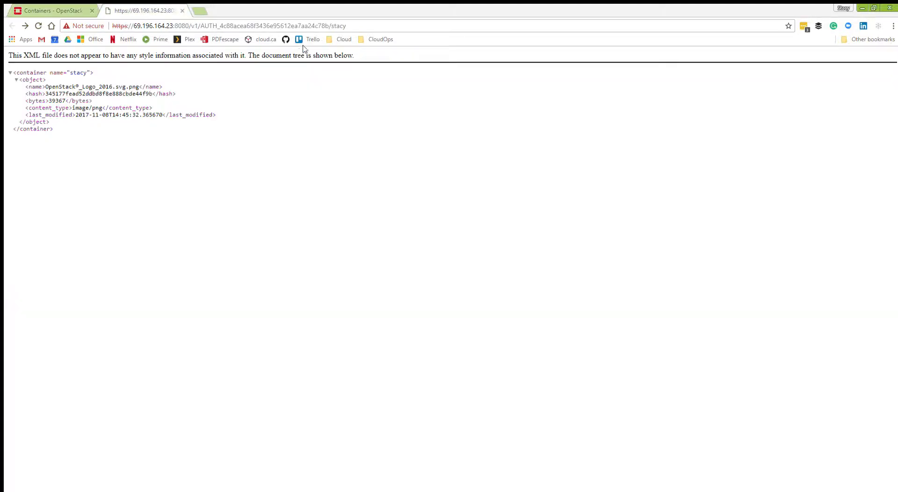
left_click(366, 23)
left_click(366, 23)
type("/")
key("ctrl+v")
key("Return")
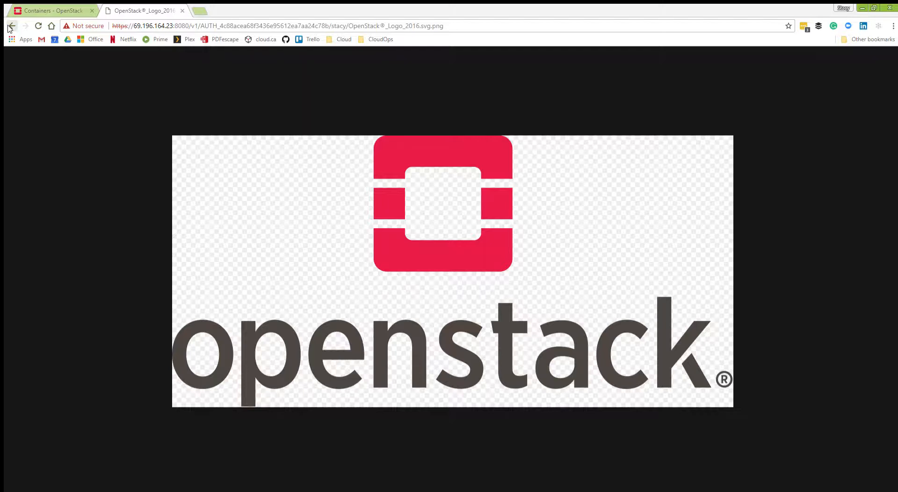
Disable public access on the container and reload the logo's public URL to check access to it.
left_click(56, 10)
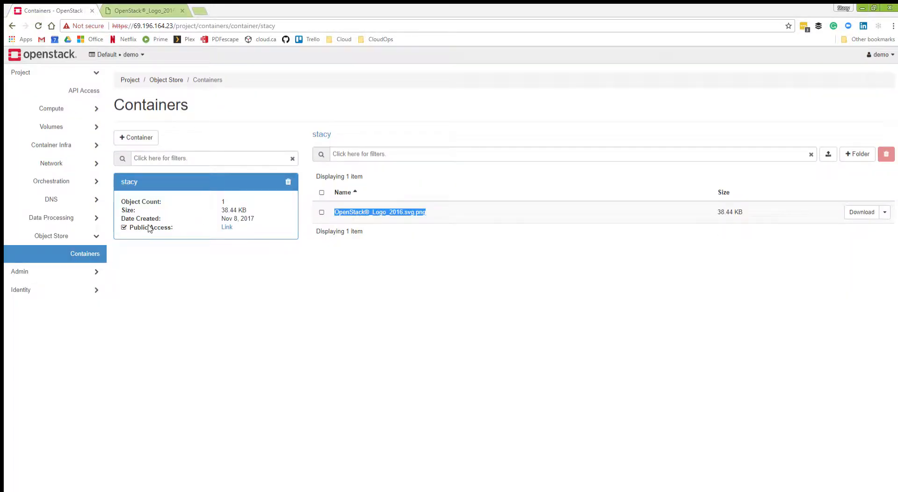
left_click(124, 227)
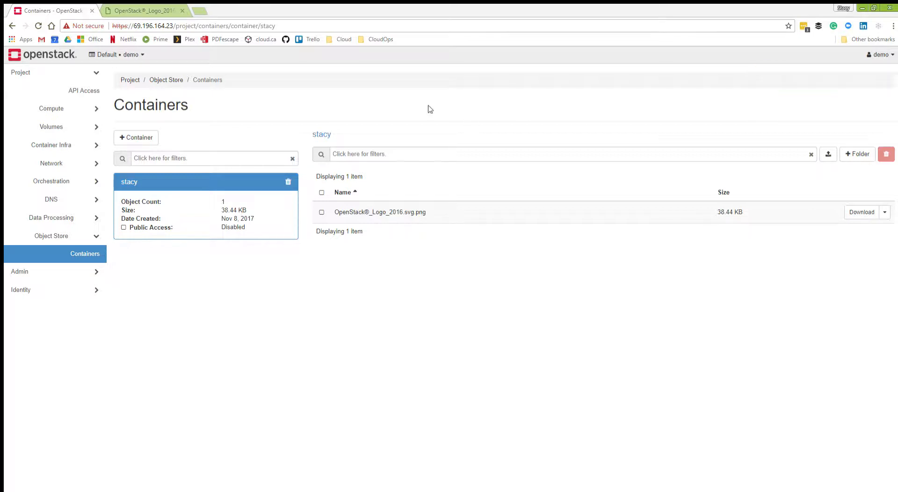
left_click(140, 11)
left_click(39, 25)
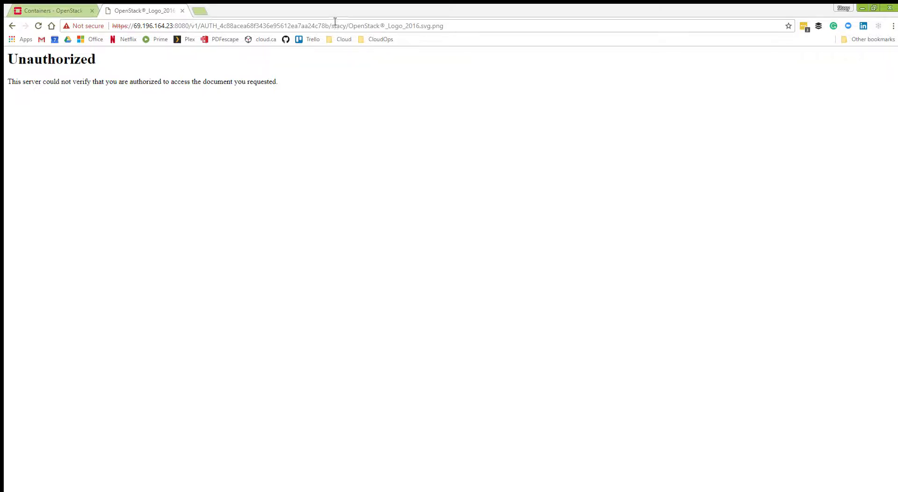
Return to the container in the dashboard and delete the file OpenStack®_Logo_2016.svg.png from it.
left_click(256, 26)
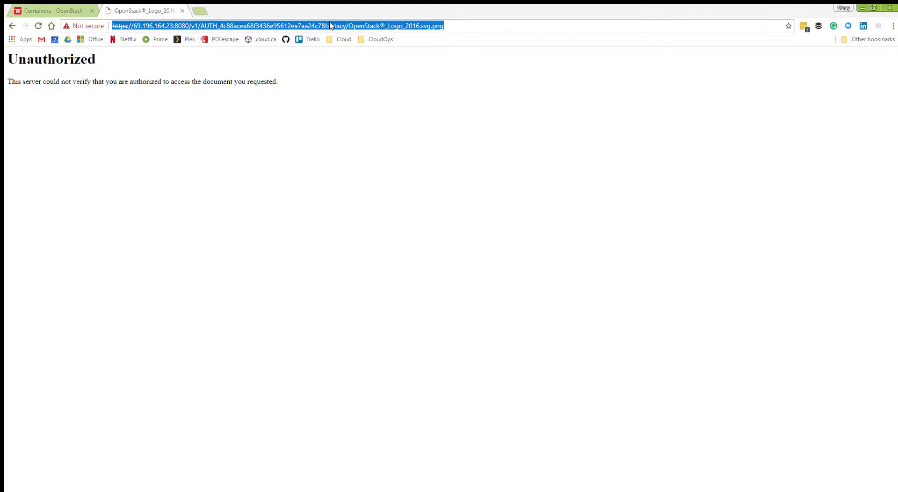
left_click(37, 8)
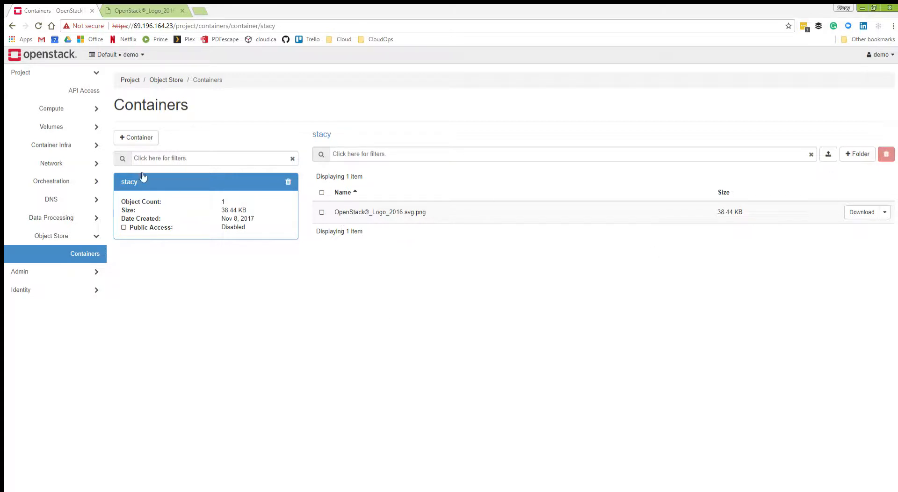
left_click(321, 212)
left_click(886, 153)
left_click(597, 131)
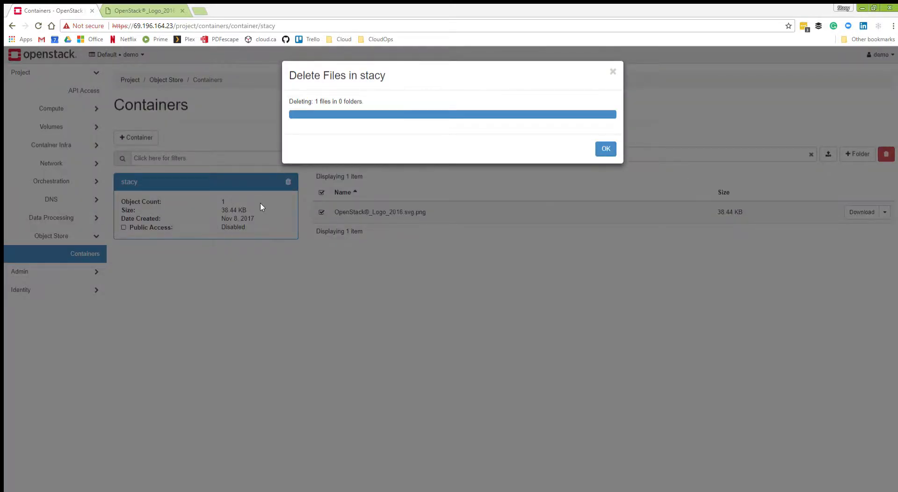
left_click(605, 148)
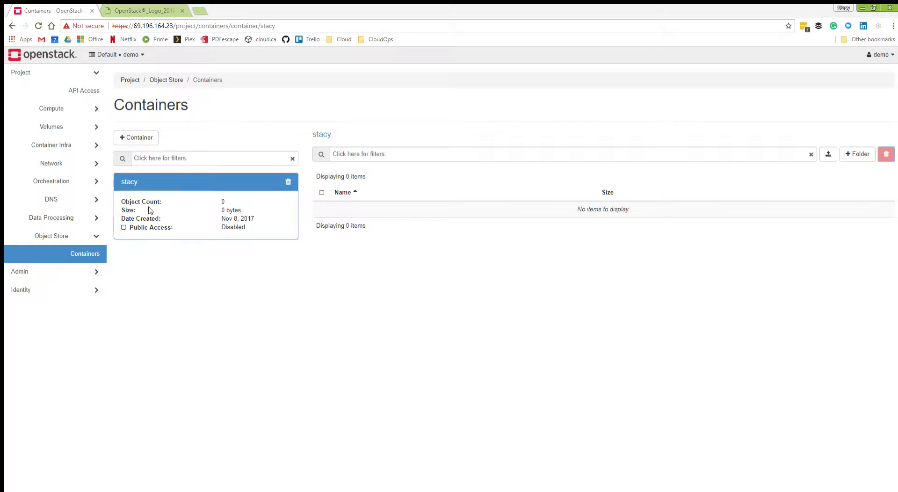
Delete the emptied object store container and close the browser page showing the logo's public URL.
left_click(288, 181)
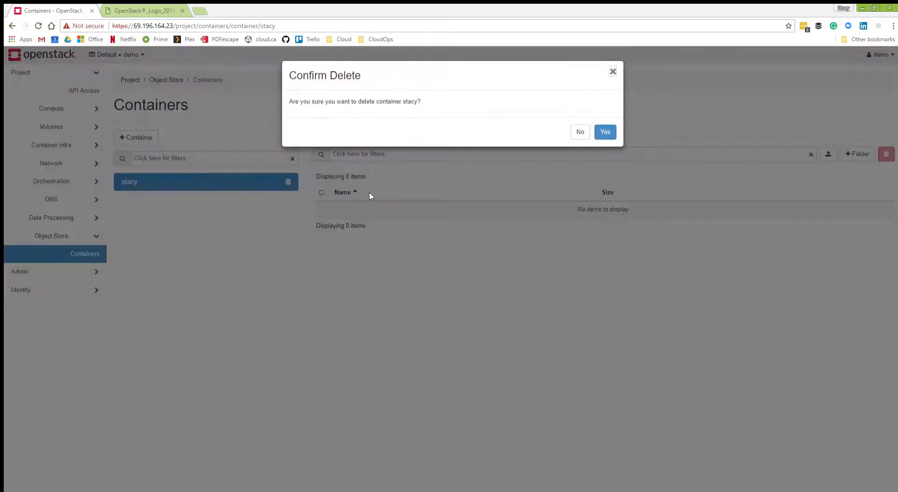
left_click(600, 132)
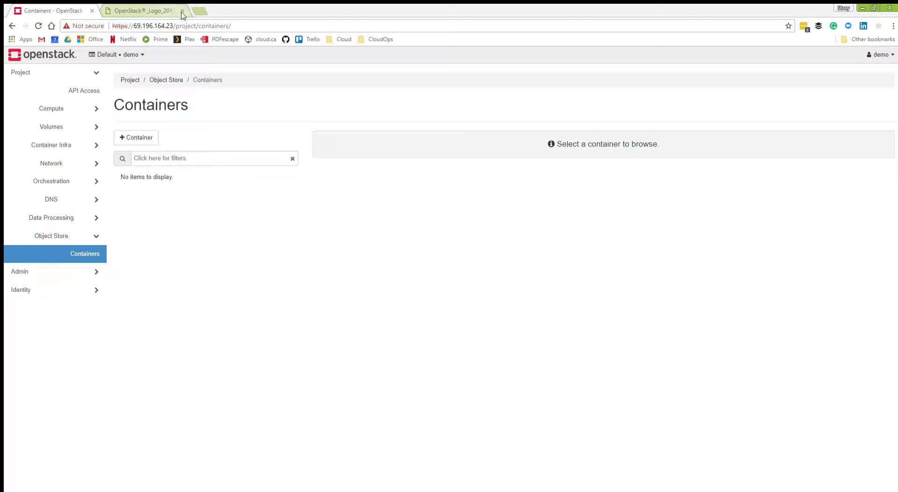
left_click(181, 10)
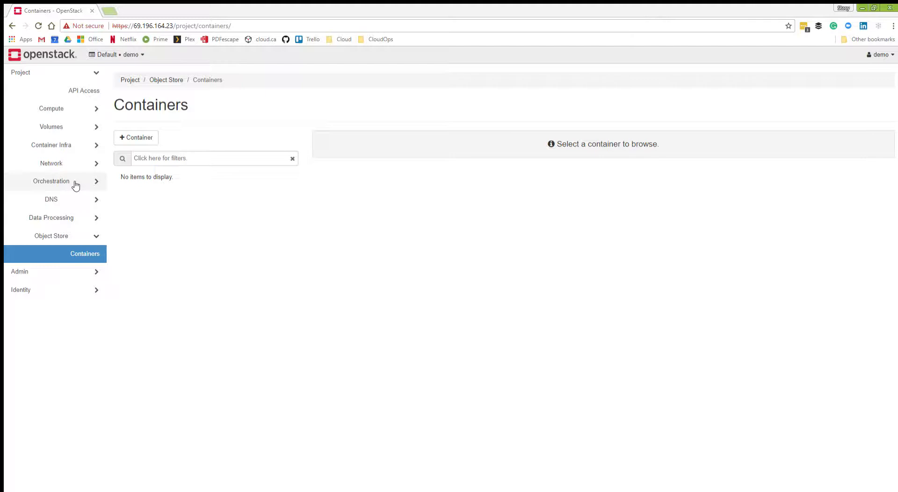
Inspect the template choices in a new Container Infra cluster's form, dismiss it without creating a cluster, and show the DNS options.
left_click(91, 145)
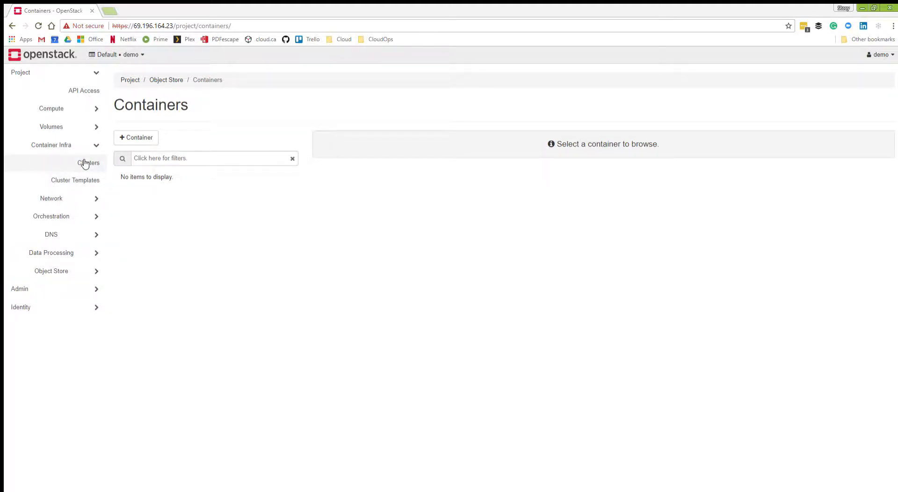
left_click(82, 163)
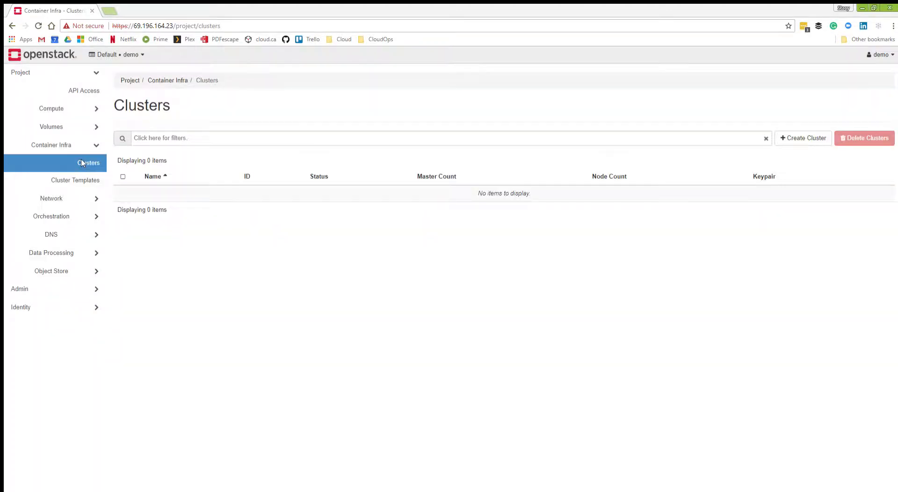
left_click(796, 138)
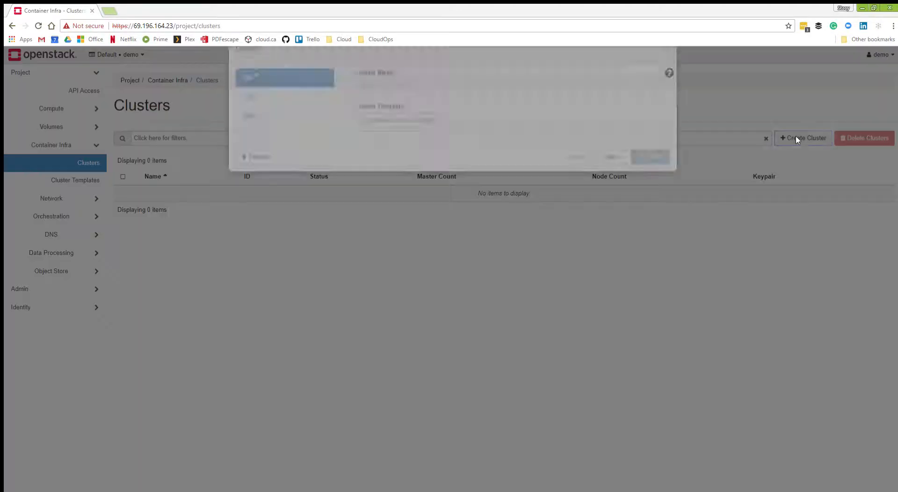
type("asfasd")
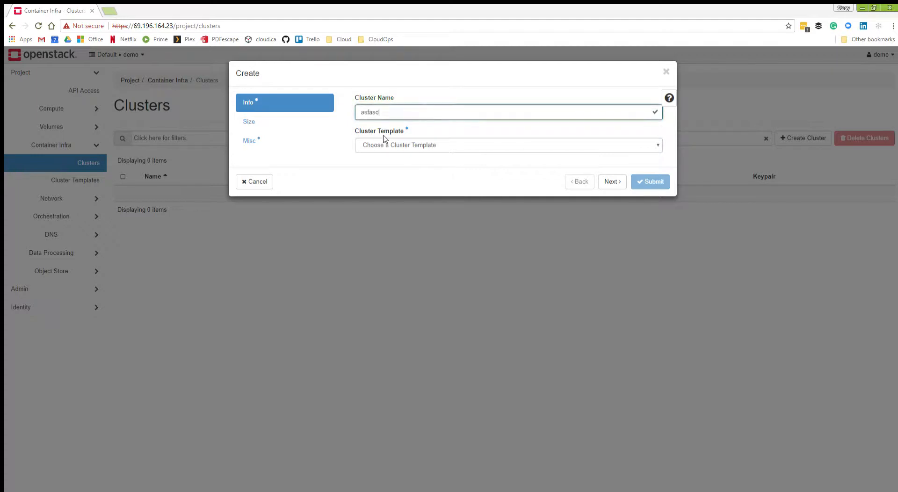
left_click(393, 146)
left_click(459, 163)
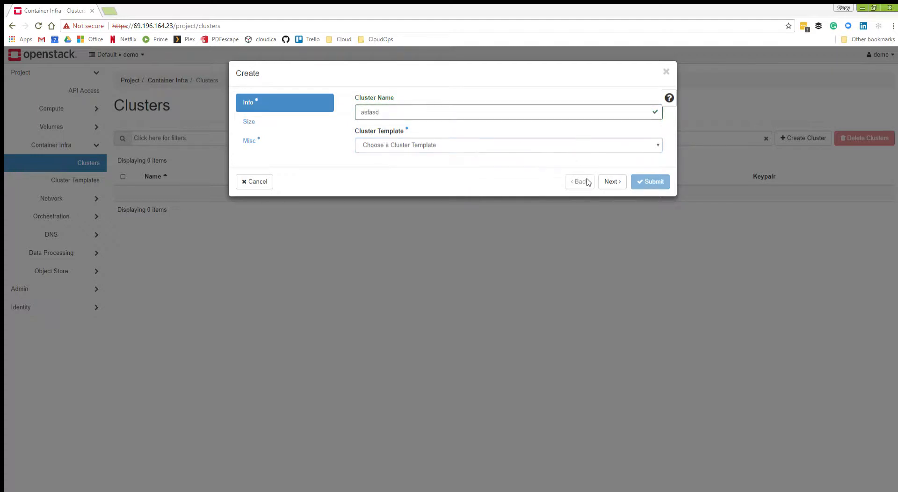
left_click(256, 181)
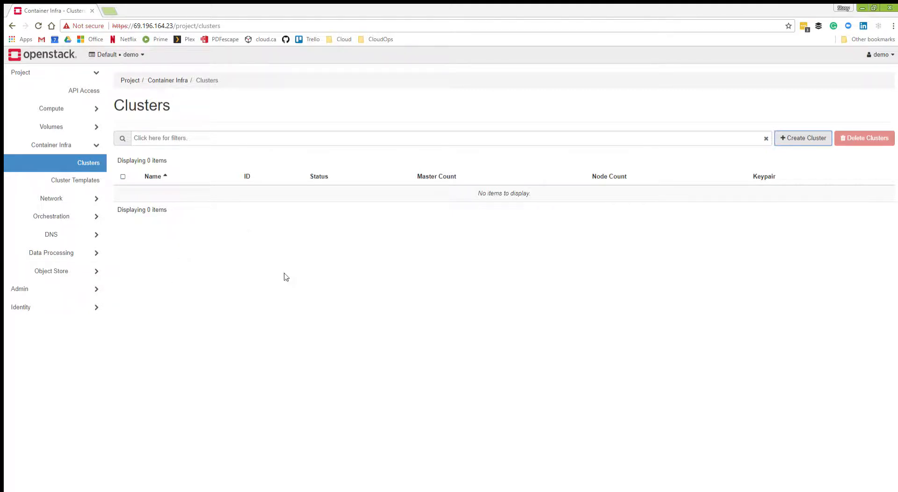
left_click(49, 234)
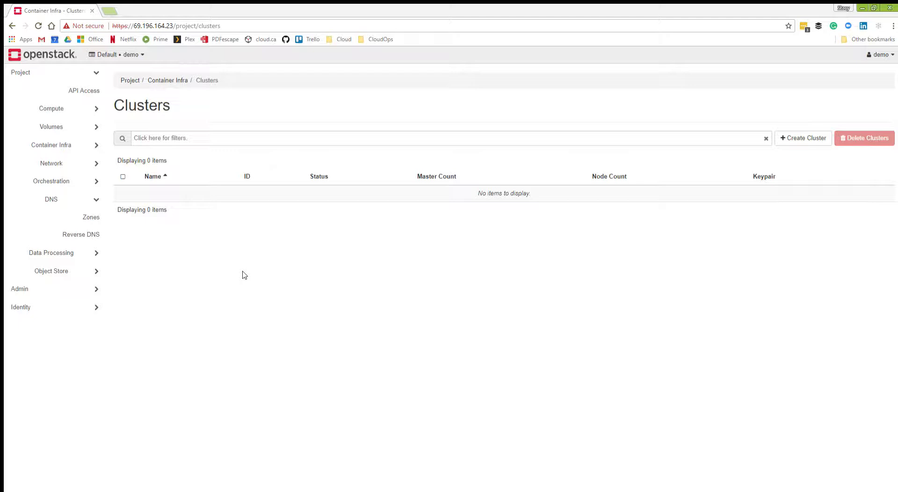
Open the project's compute instances, point out the floating IP of the instance test, and delete that instance.
left_click(80, 110)
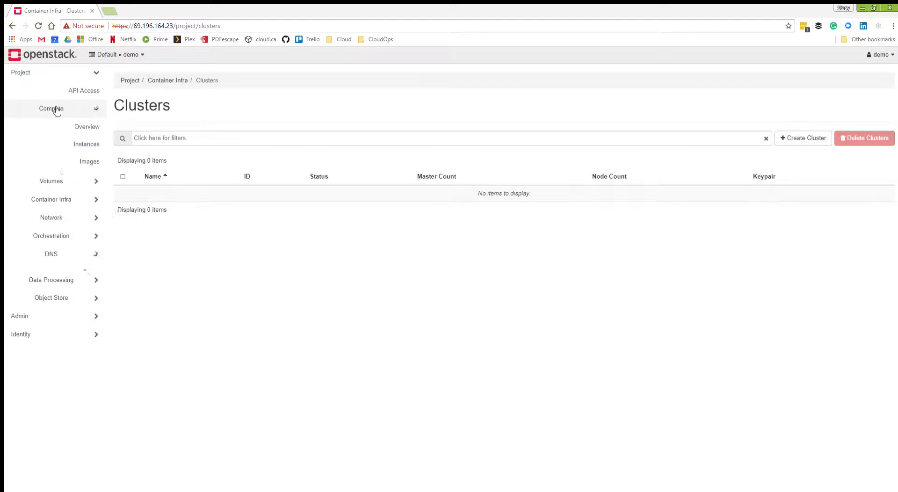
left_click(89, 142)
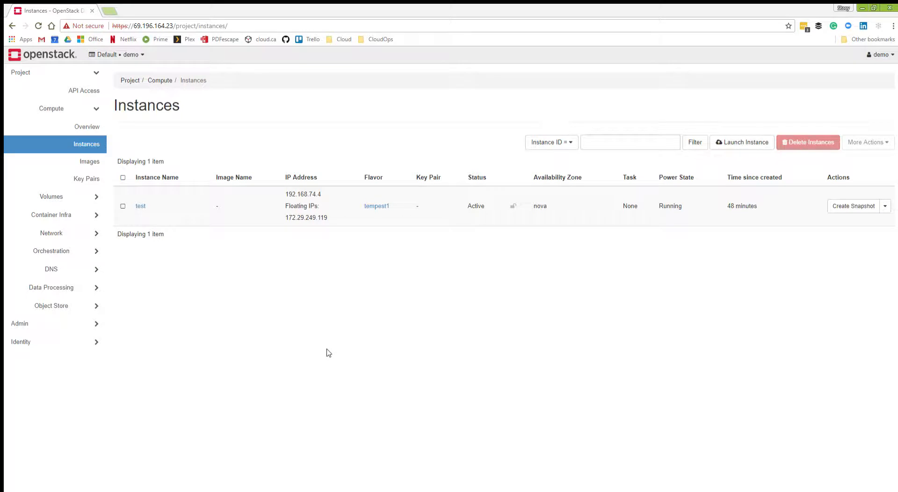
left_click_drag(280, 219, 332, 218)
left_click(322, 248)
left_click(885, 207)
left_click(839, 426)
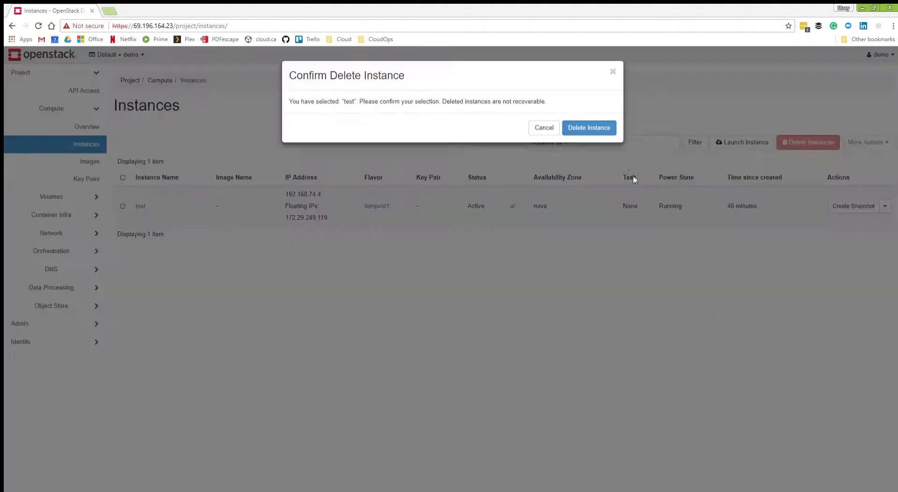
left_click(605, 127)
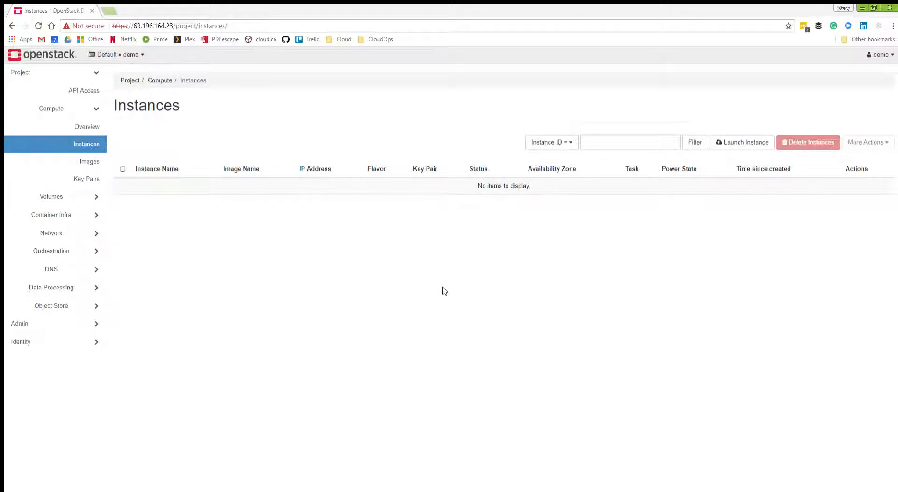
Create an enabled identity domain named mon_domain.
left_click(60, 337)
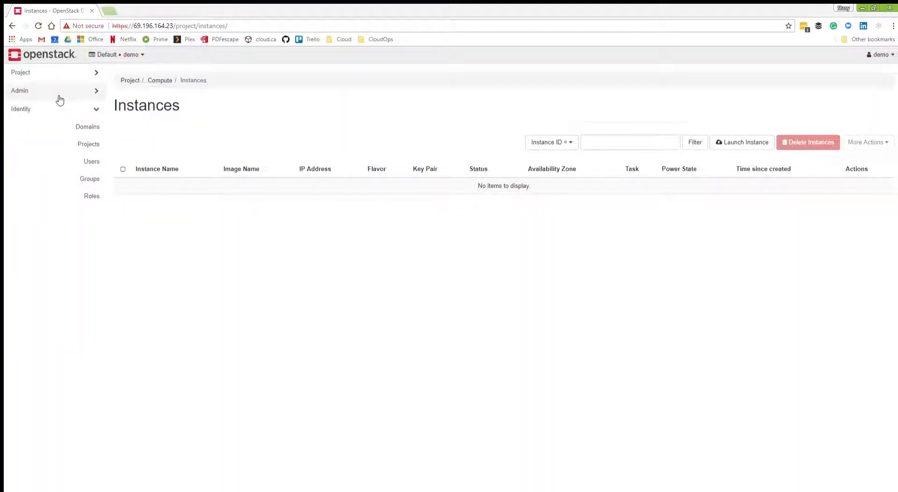
left_click(82, 127)
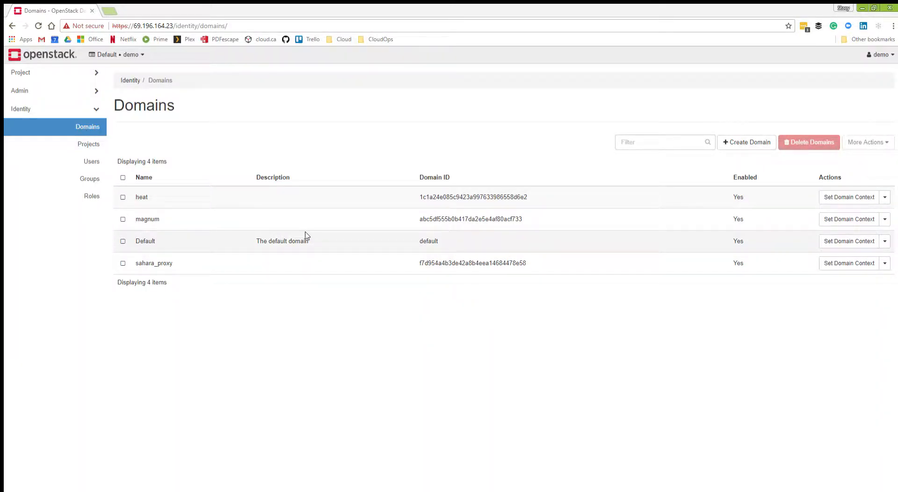
left_click(720, 142)
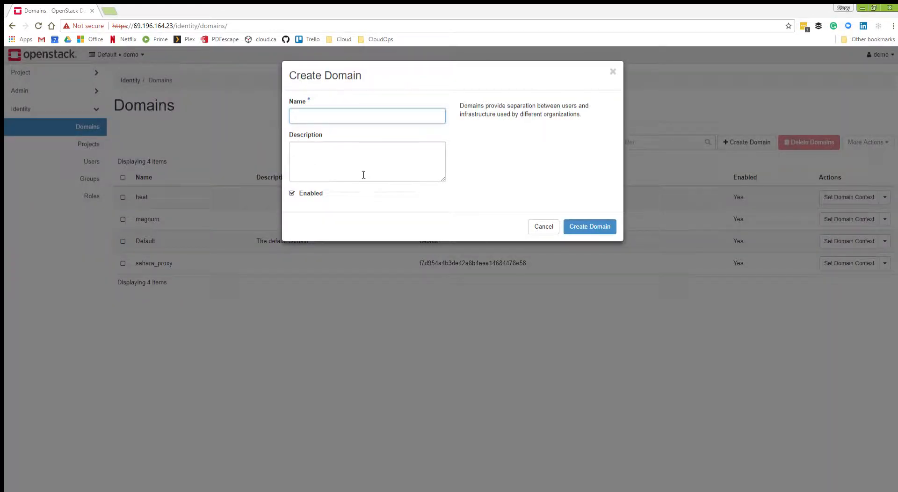
type("new_domain")
key("Return")
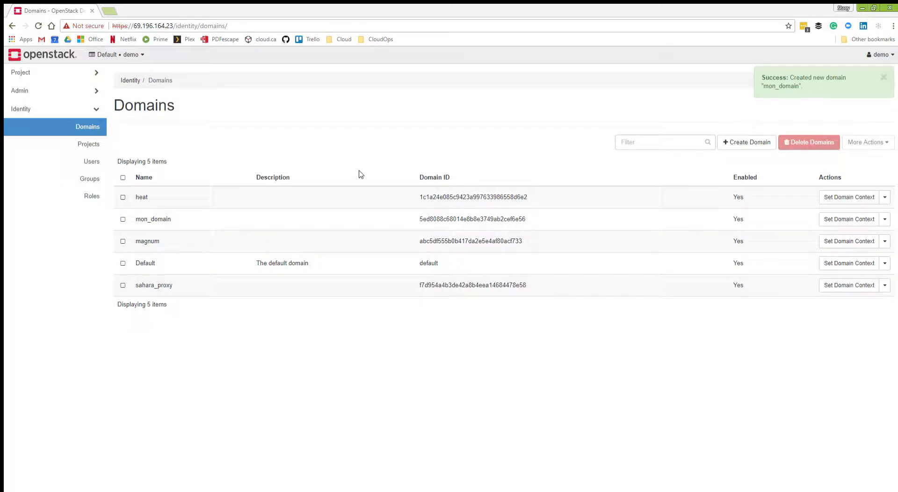
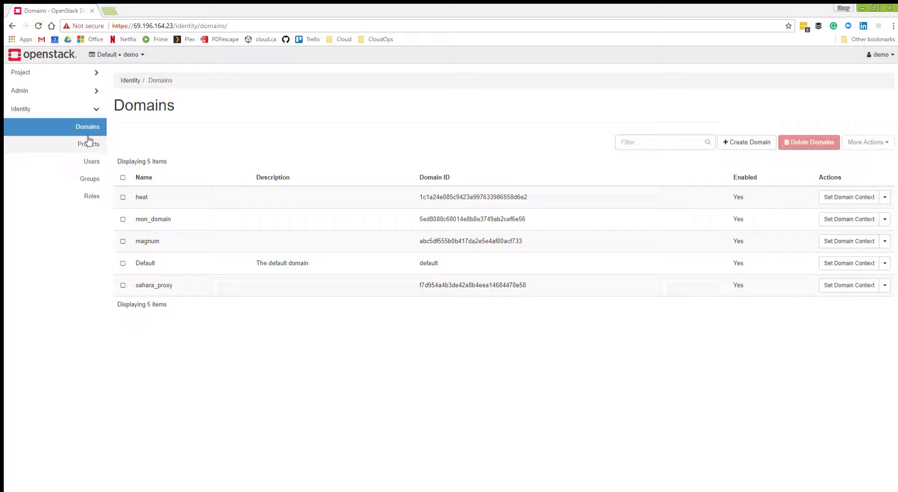
Examine the admin project's members, groups, project information and quotas in the identity projects, and dismiss its form without saving.
left_click(84, 138)
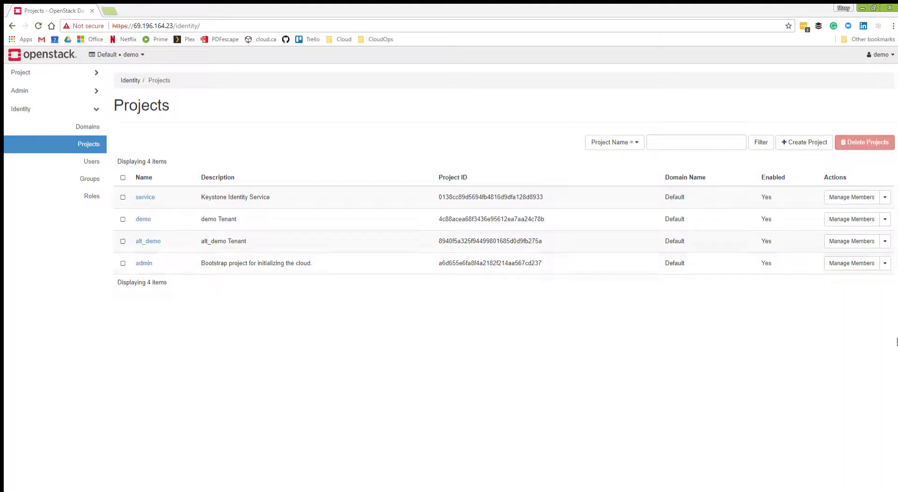
left_click(850, 259)
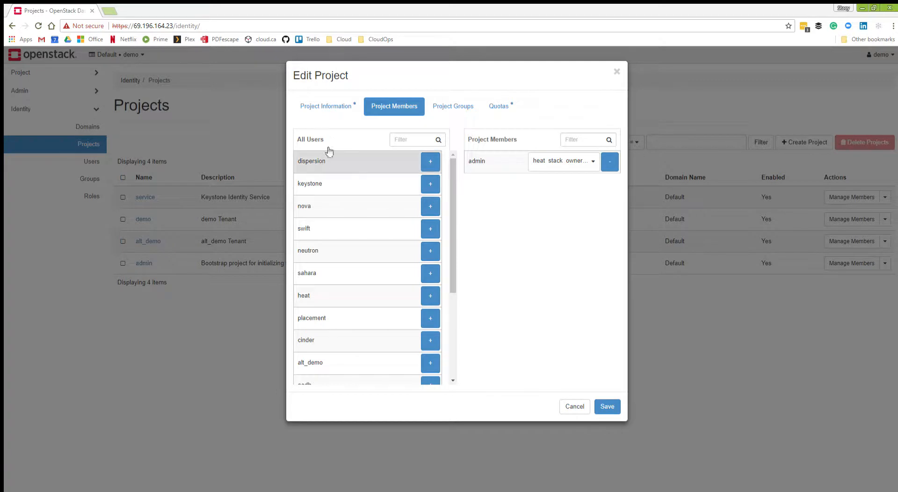
scroll(355, 322, "down", 3)
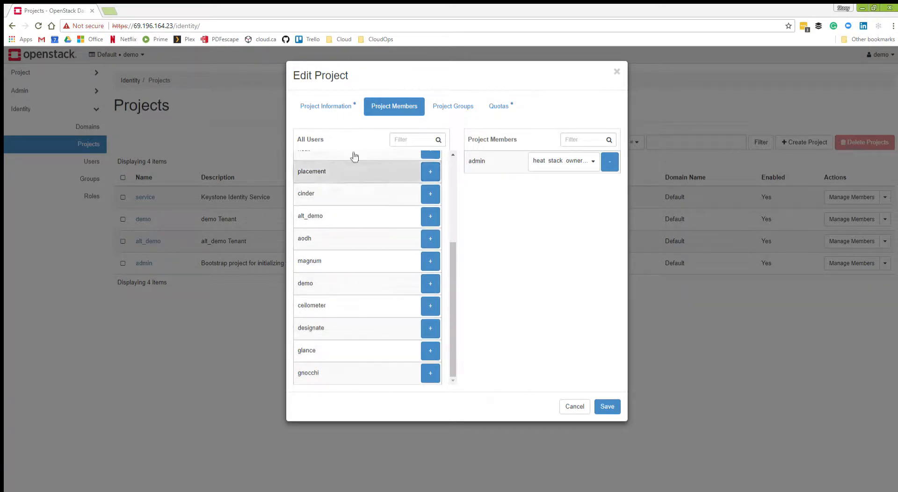
left_click(426, 110)
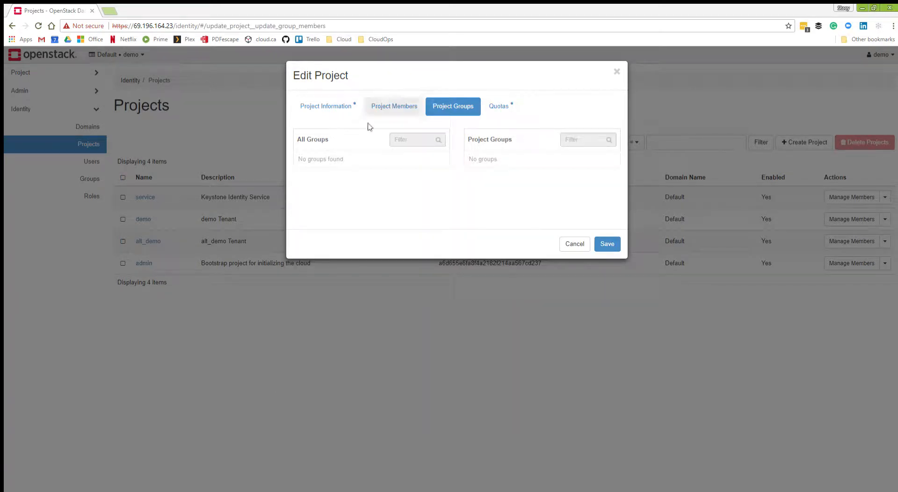
left_click(328, 106)
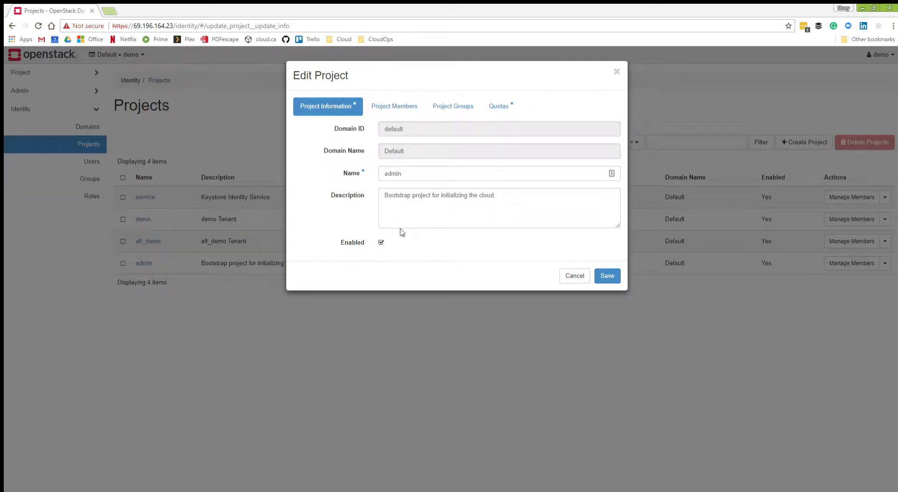
left_click(499, 105)
scroll(461, 271, "down", 3)
scroll(461, 270, "up", 3)
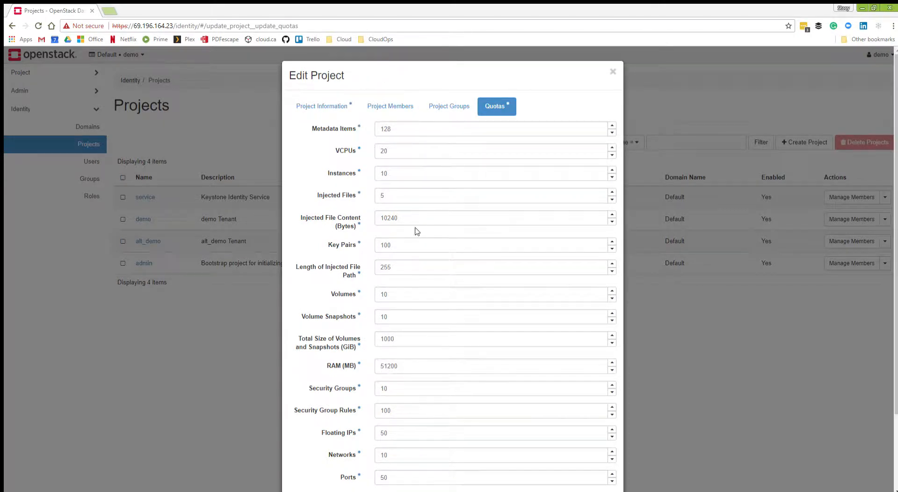
scroll(497, 262, "down", 2)
left_click(561, 466)
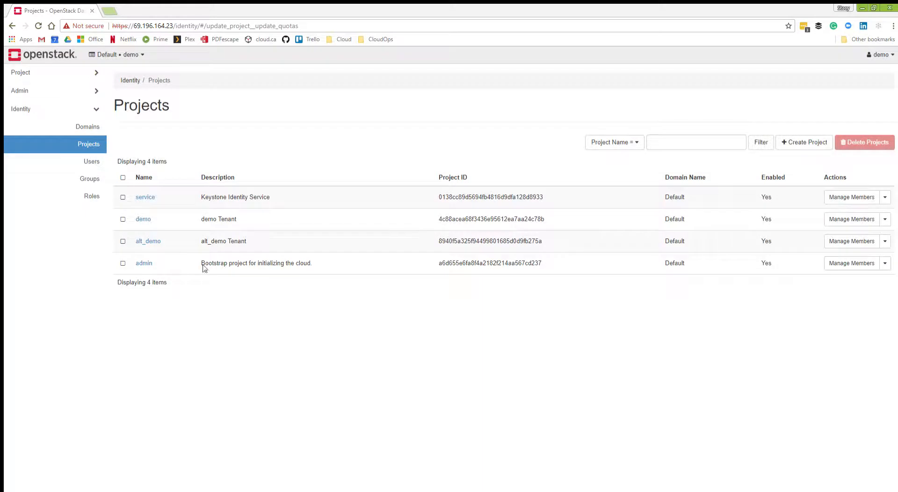
Set the demo project's instance quota to 15, save it, and show the other actions available for that project.
left_click(857, 217)
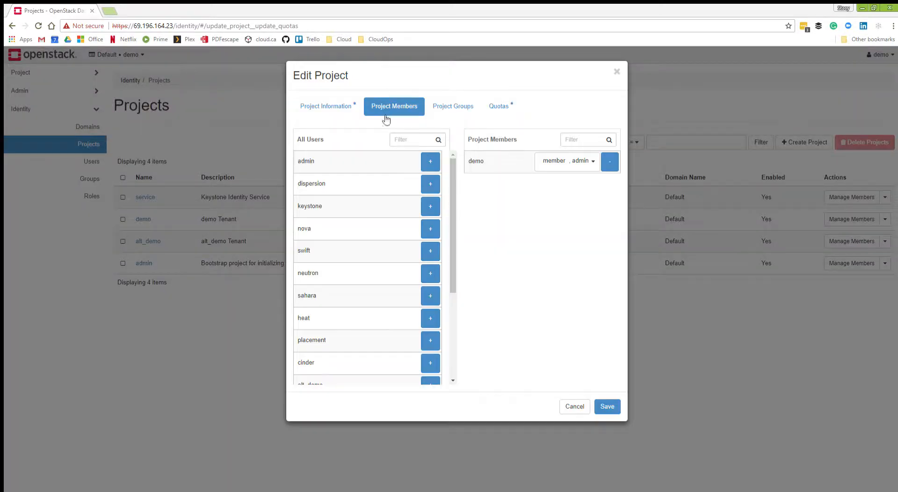
left_click(497, 105)
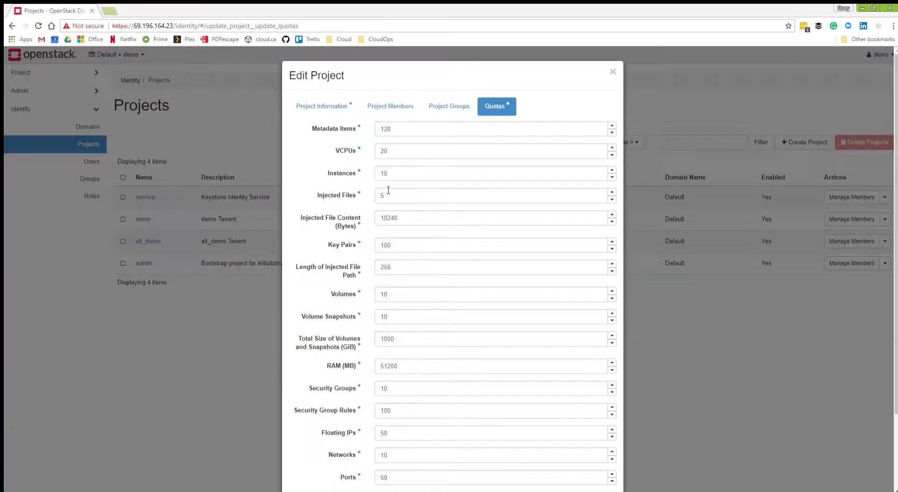
double_click(406, 172)
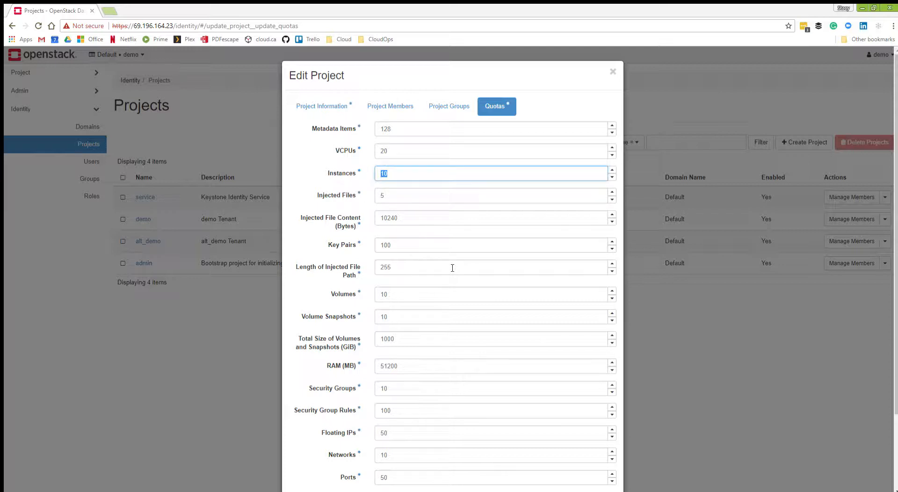
type("15")
scroll(364, 181, "down", 2)
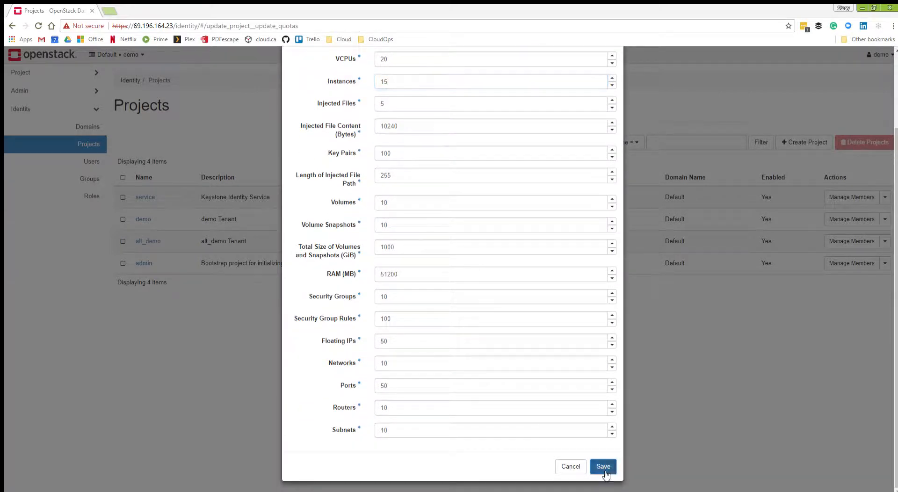
left_click(602, 465)
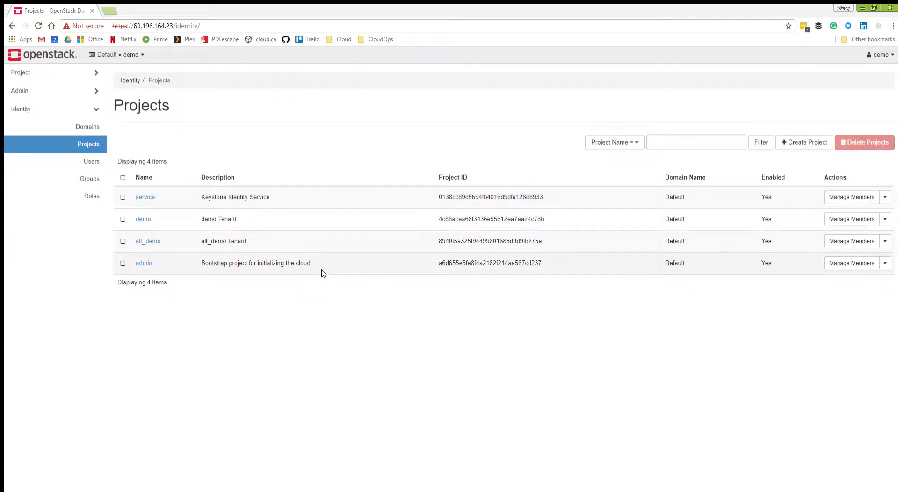
left_click(884, 218)
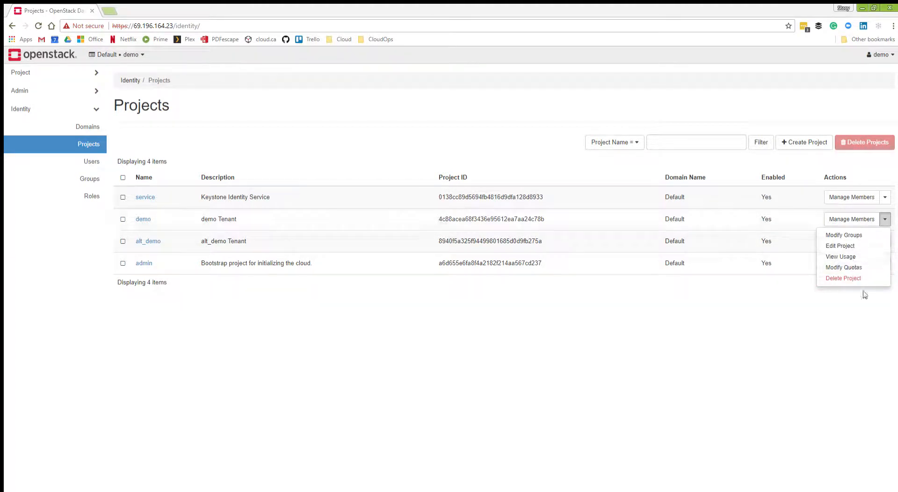
left_click(109, 328)
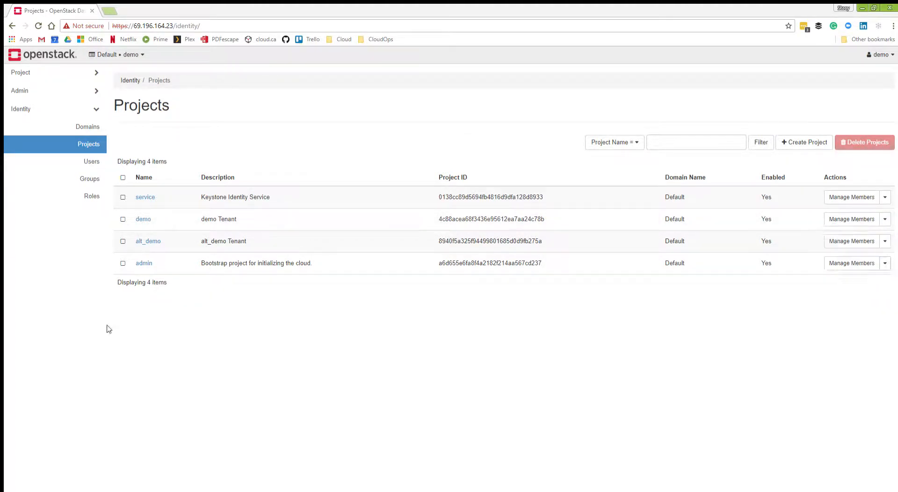
Inspect the primary project and role choices in a new identity user's form, and dismiss it without creating a user.
left_click(89, 161)
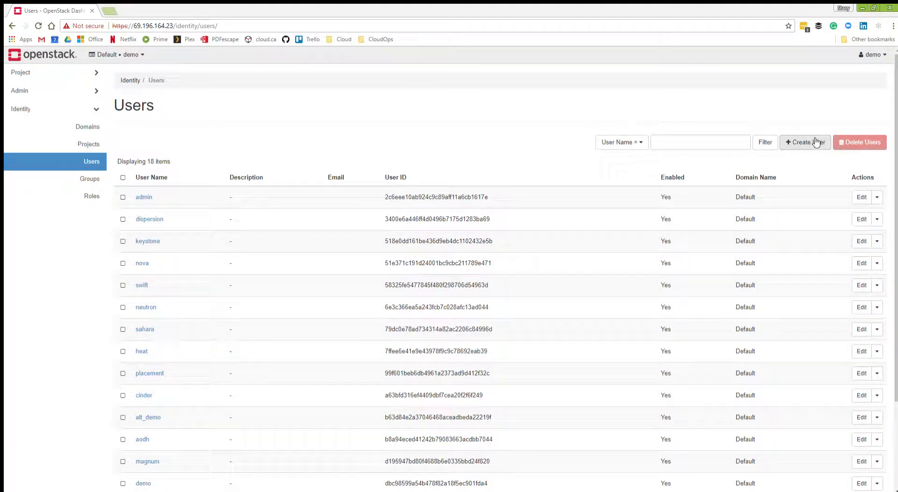
left_click(815, 142)
double_click(370, 382)
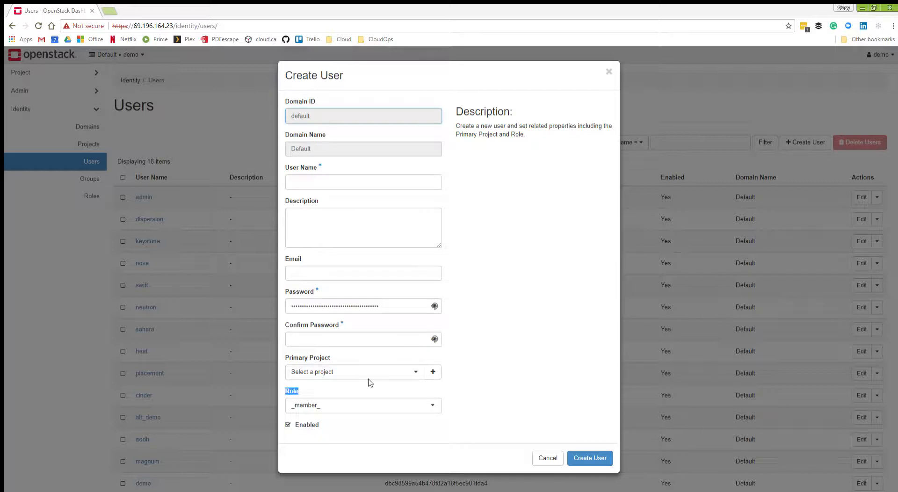
left_click(321, 372)
left_click(469, 372)
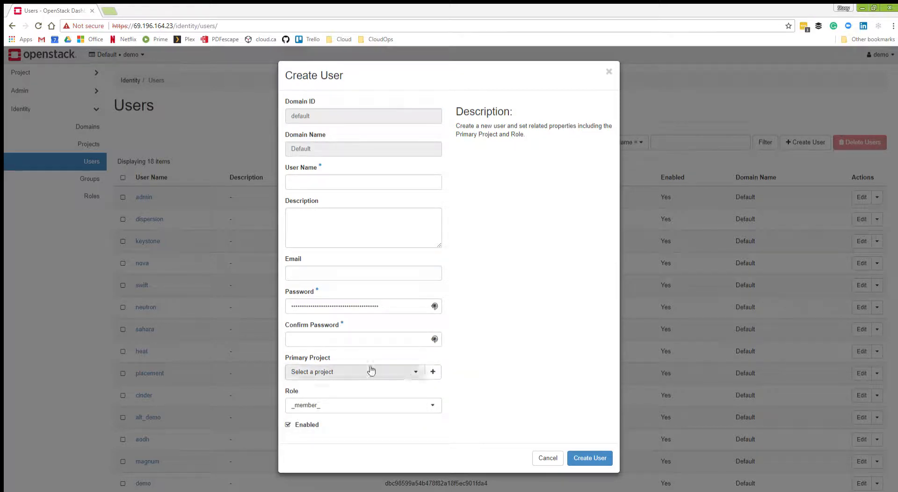
left_click(376, 405)
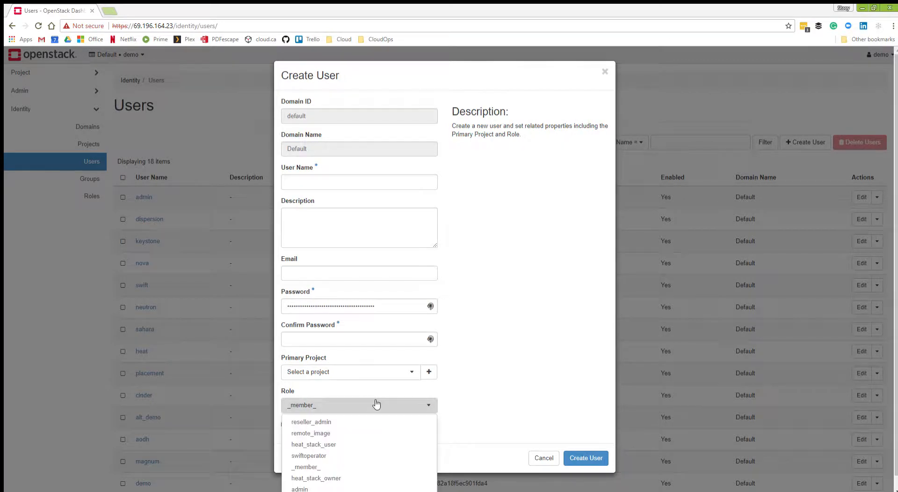
left_click(618, 355)
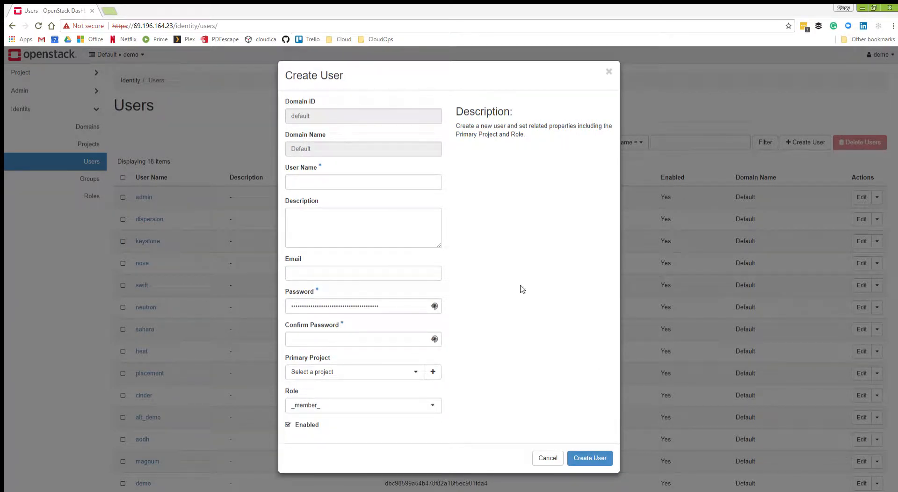
left_click(547, 457)
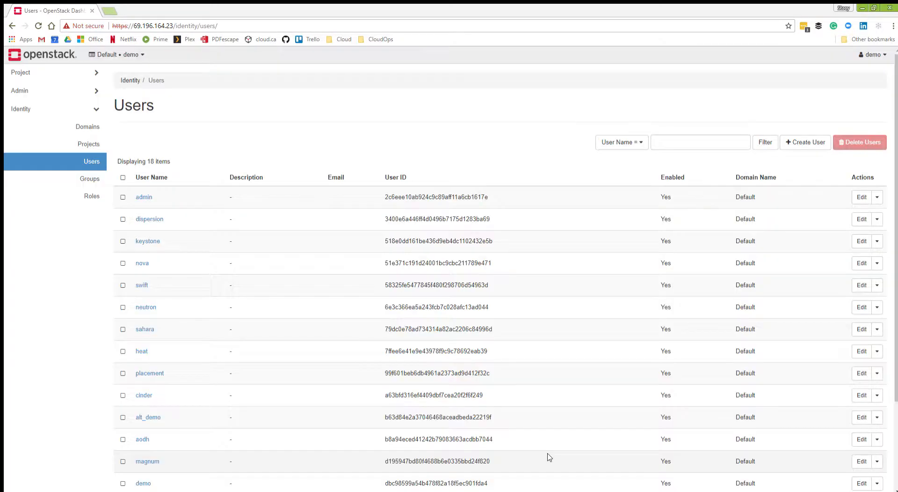
Create an identity group named mon_groupe.
left_click(82, 179)
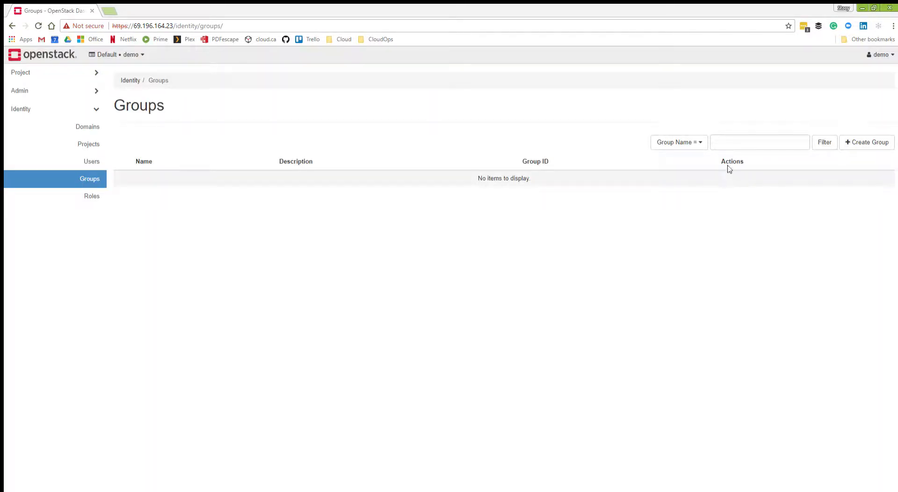
left_click(861, 139)
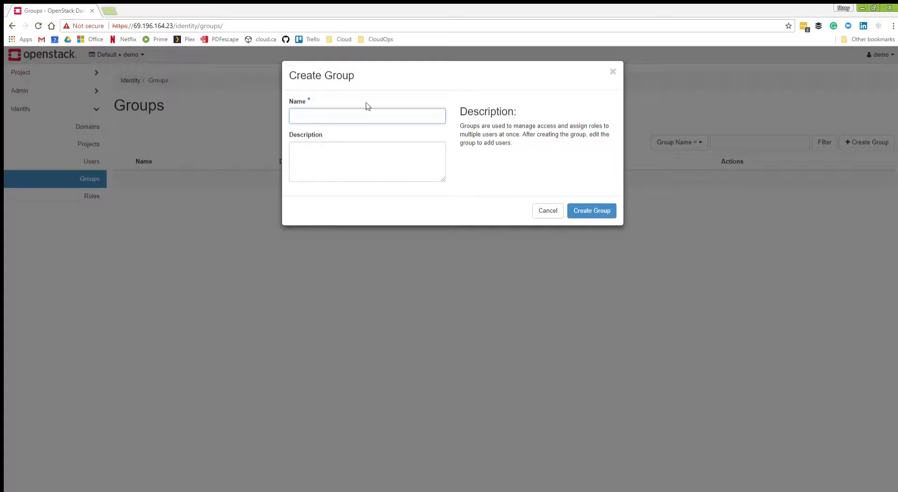
type("mon_groupe")
key("Return")
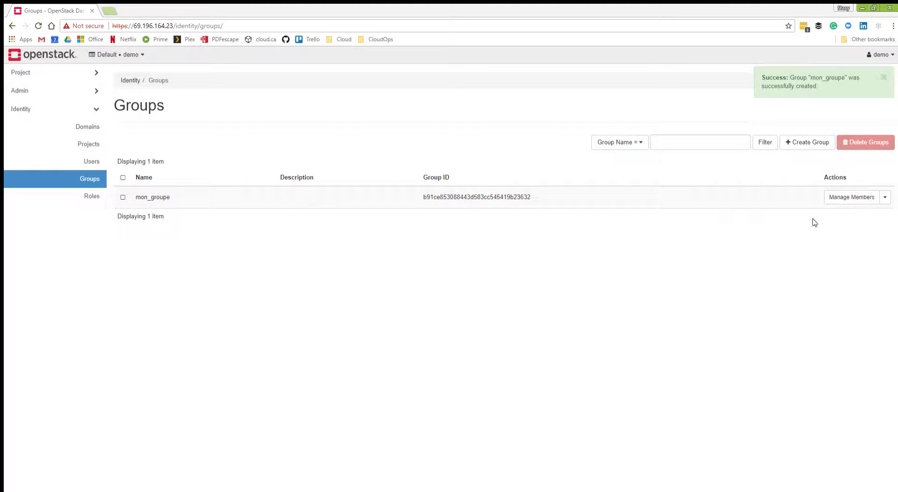
Show the actions for mon_groupe and the users that can be assigned to it, without adding any.
left_click(884, 197)
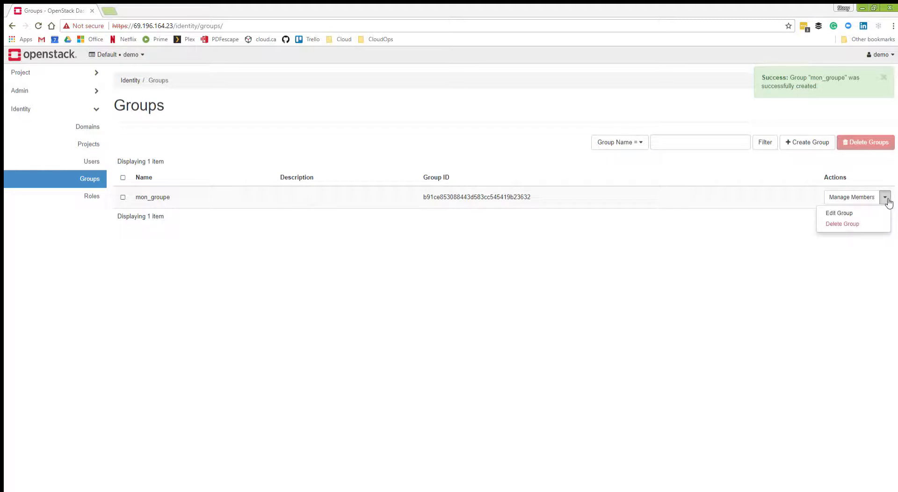
left_click(849, 194)
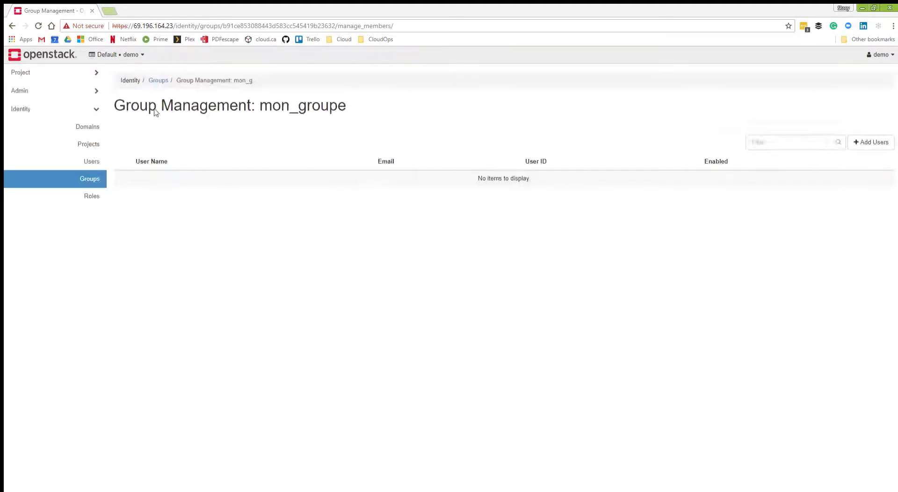
left_click(870, 142)
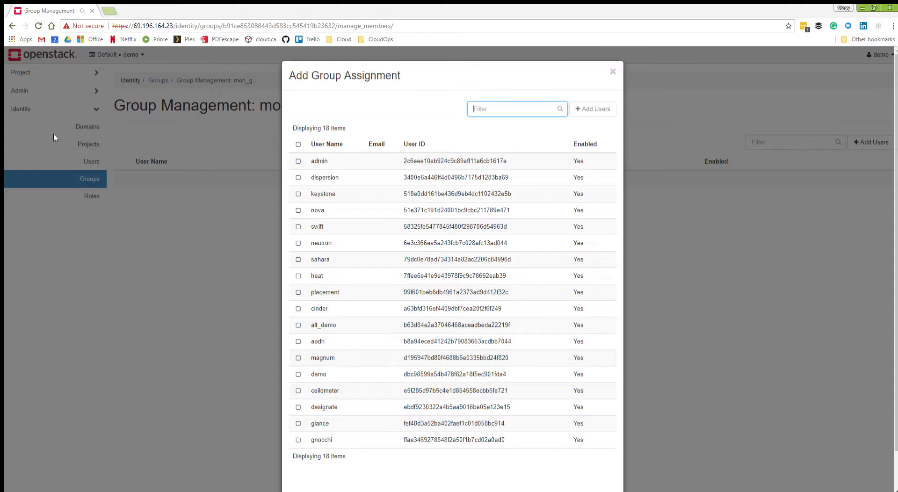
left_click(611, 70)
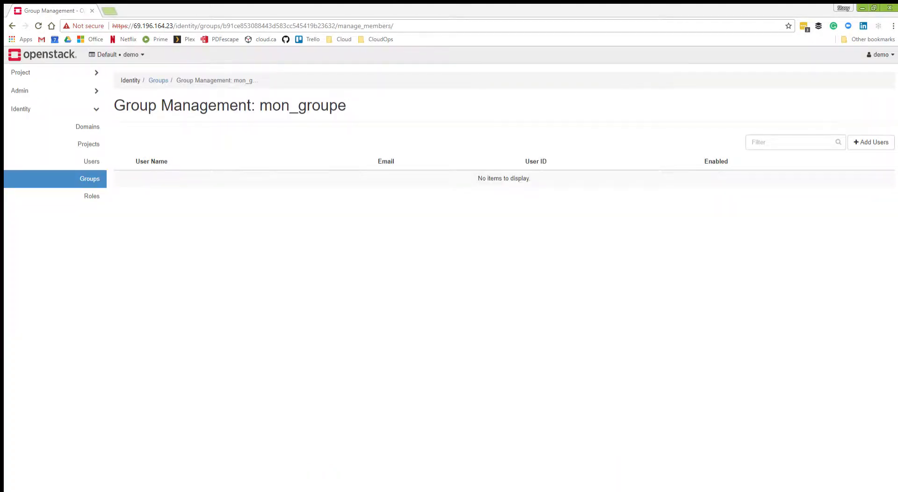
Create an identity role named mon_role.
left_click(87, 196)
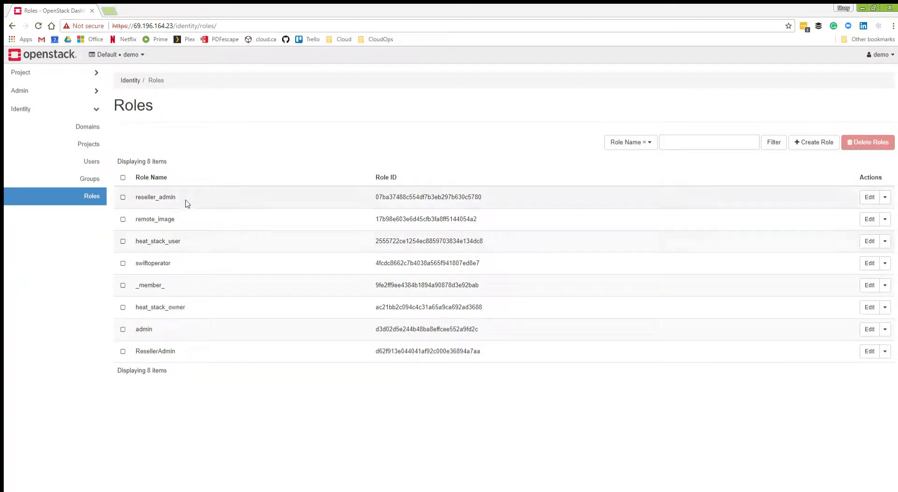
left_click(813, 142)
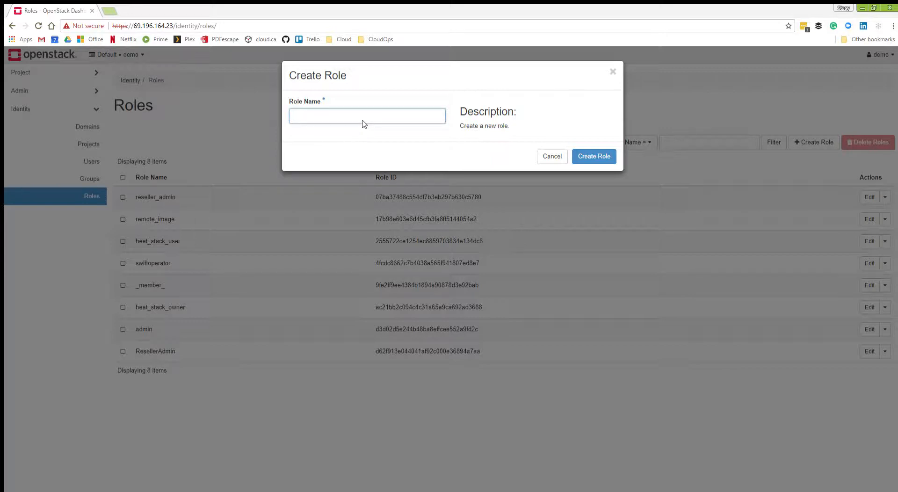
type("test_role")
key("Return")
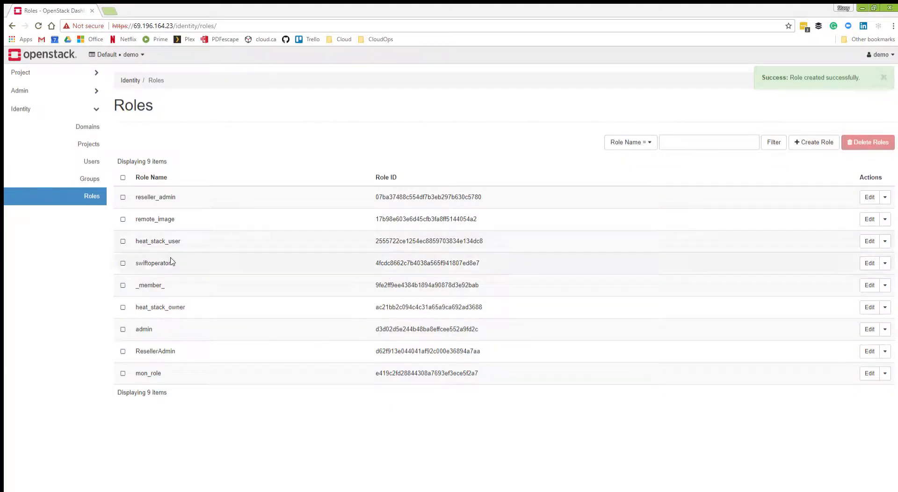
Inspect the editable details of the roles mon_role and admin, and dismiss both forms without changing them.
left_click(885, 374)
left_click(869, 372)
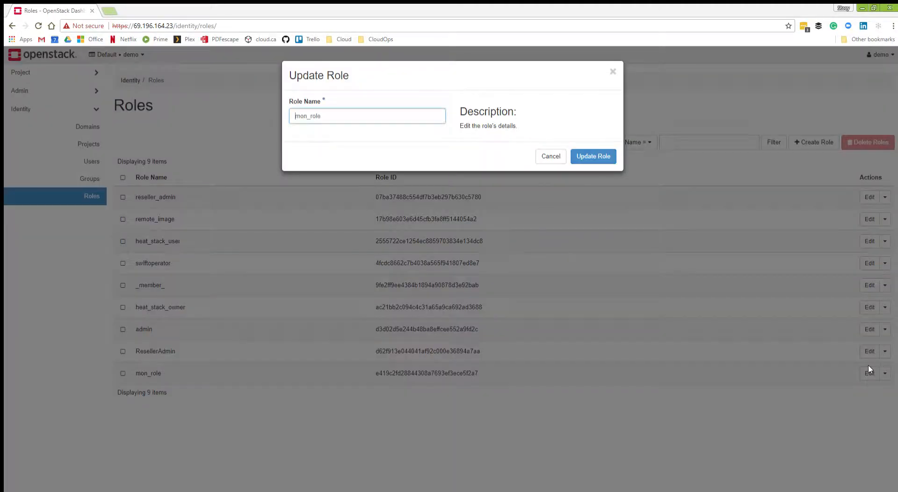
left_click(550, 155)
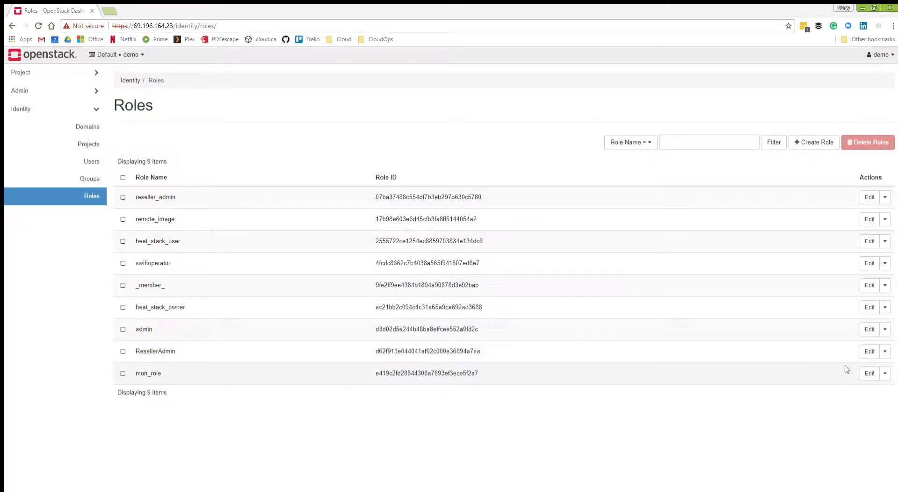
left_click(869, 328)
left_click(541, 156)
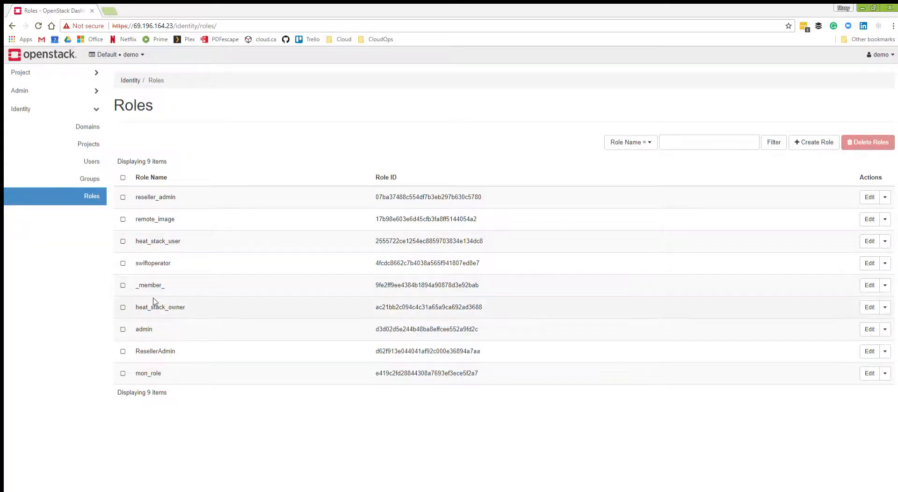
Return to the list of identity groups.
left_click(82, 178)
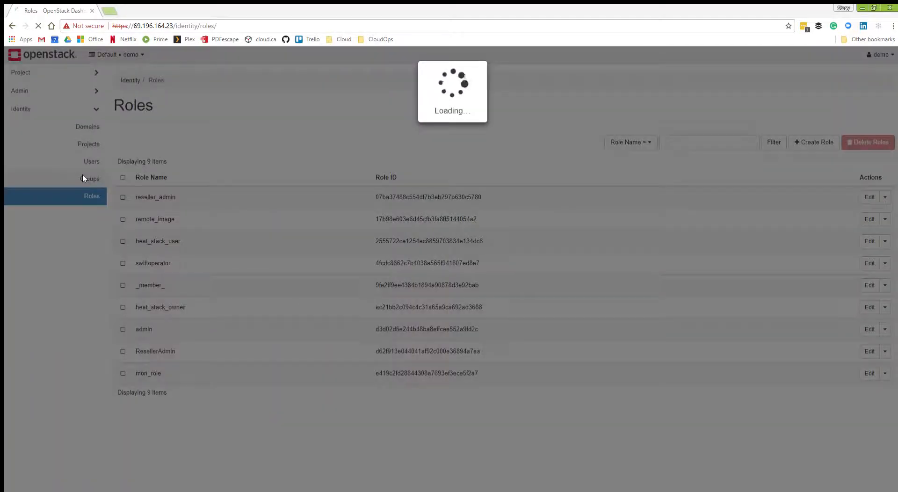